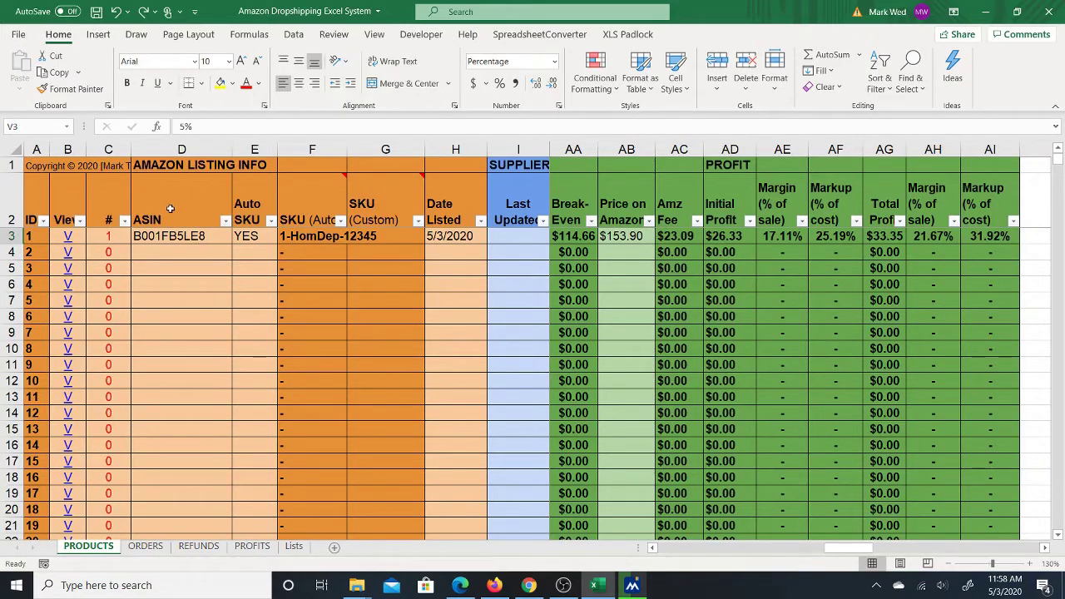
Step: Examine the first product's Amazon listing info and its supplier item details, from supplier name to subtotal, on the PRODUCTS sheet
{"action": "left_click", "coordinate": [182, 164]}
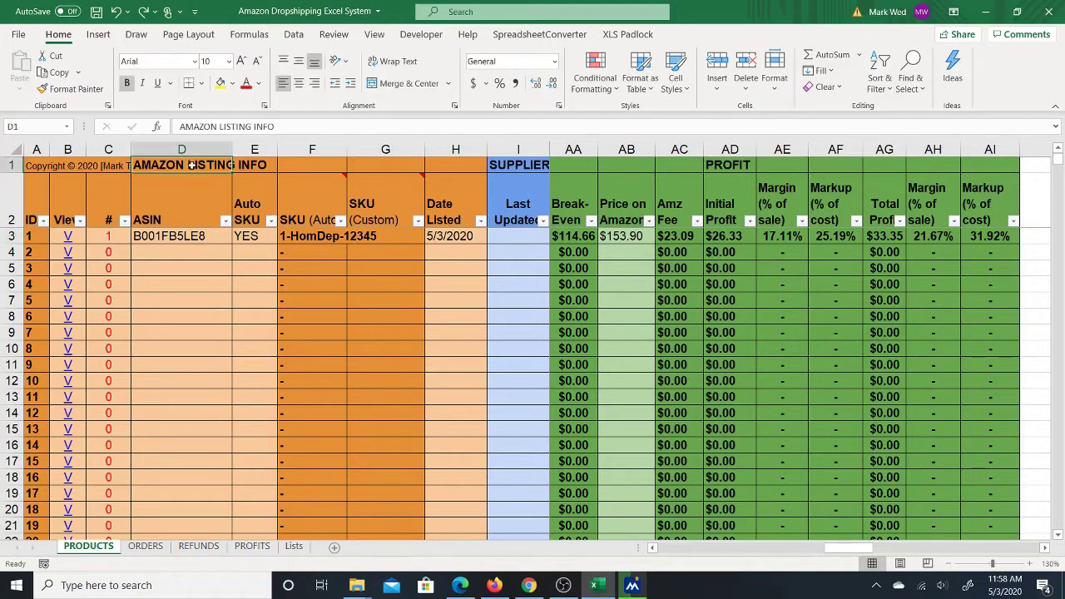
{"action": "left_click", "coordinate": [189, 237]}
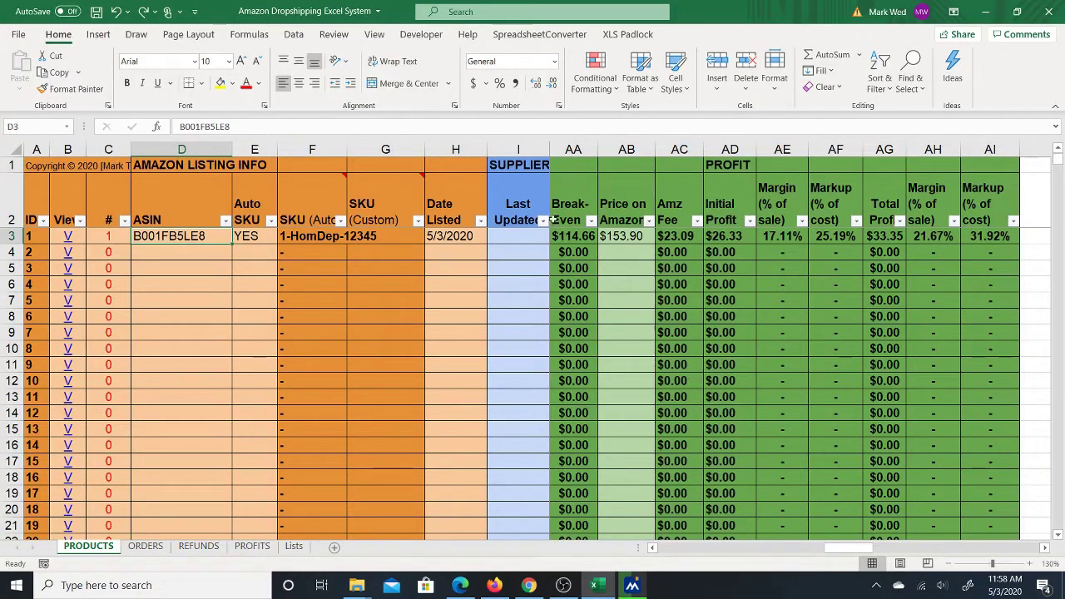
{"action": "left_click", "coordinate": [529, 174]}
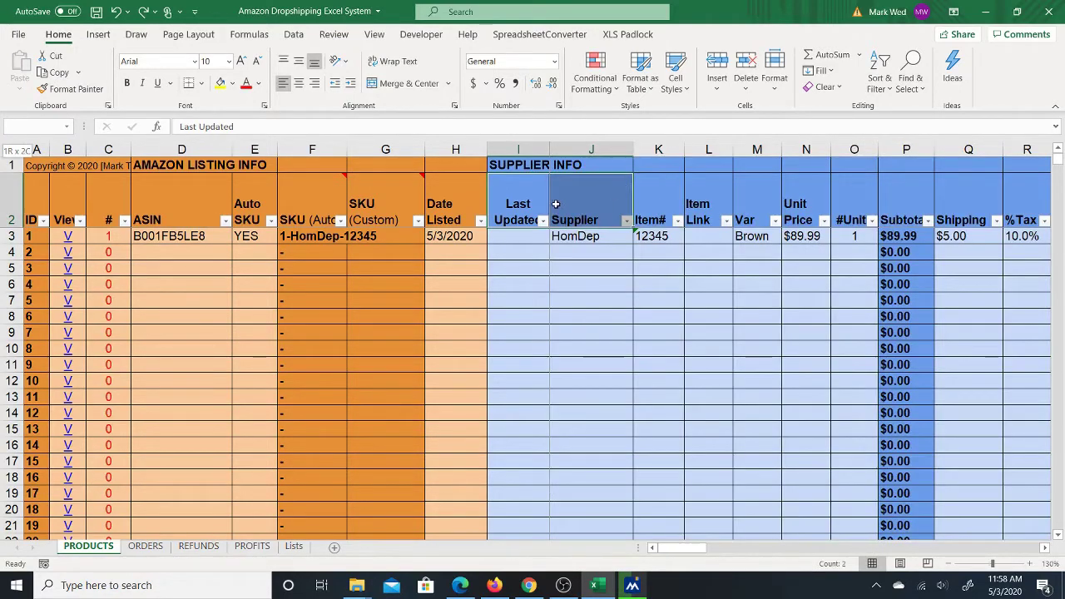
{"action": "left_click", "coordinate": [590, 244]}
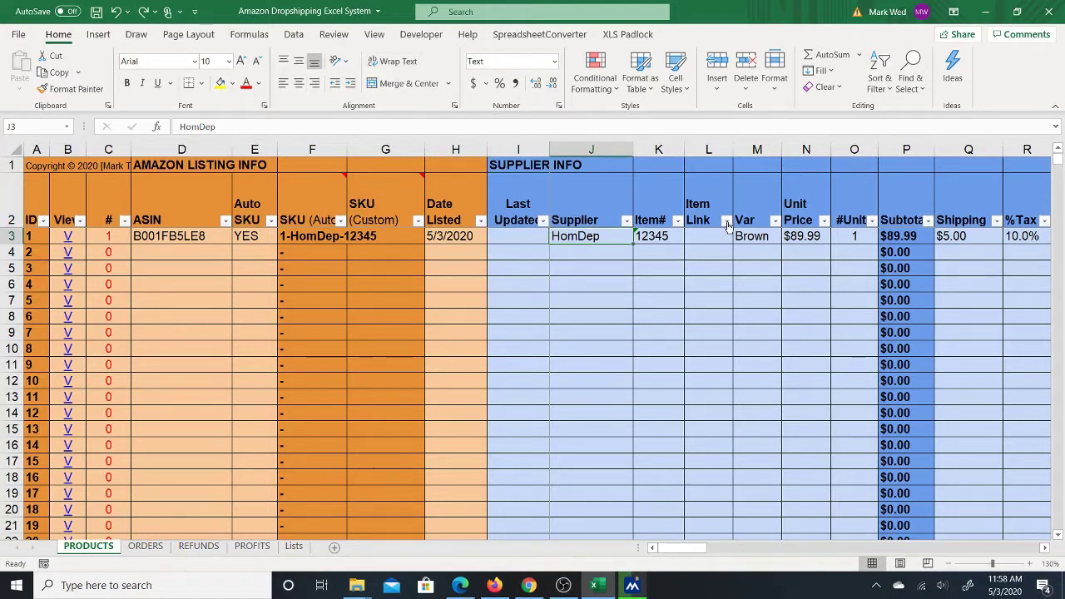
{"action": "key", "text": "Right"}
{"action": "key", "text": "Right"}
{"action": "key", "text": "Right"}
{"action": "key", "text": "Right"}
{"action": "key", "text": "Right"}
{"action": "key", "text": "Right"}
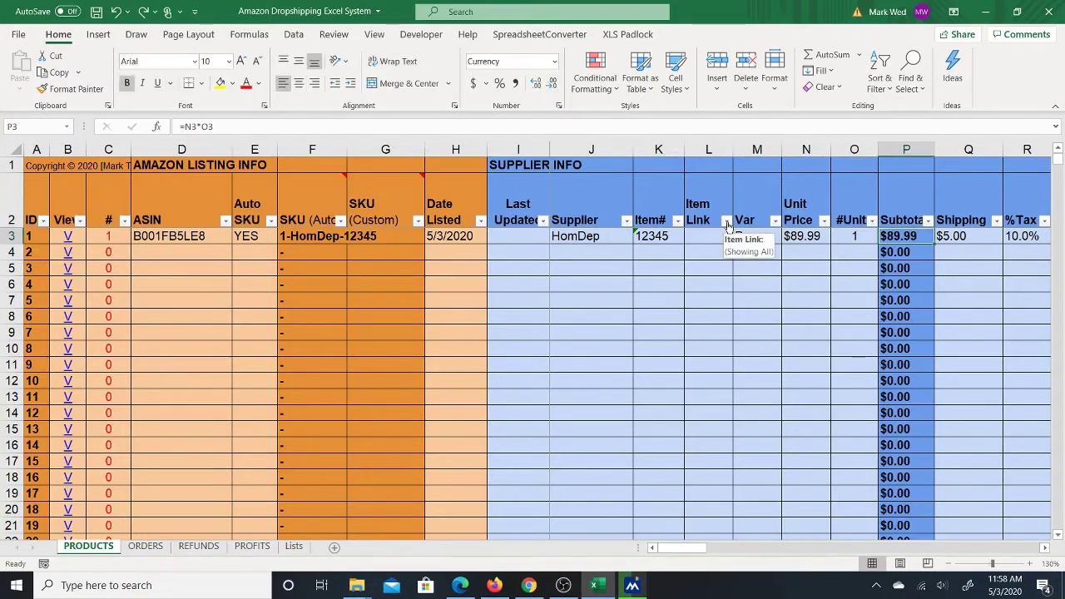
{"action": "key", "text": "Left"}
{"action": "key", "text": "Left"}
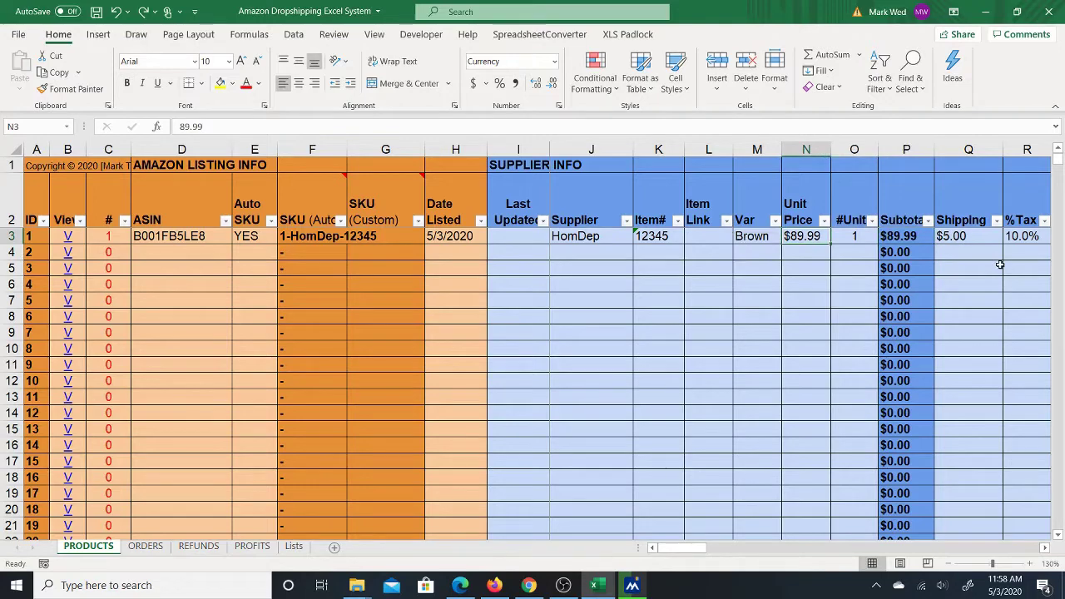
Step: Review the first product's supplier cost columns, from unit price through shipping and tax to total cost
{"action": "key", "text": "Right"}
{"action": "key", "text": "Right"}
{"action": "key", "text": "Right"}
{"action": "key", "text": "Right"}
{"action": "key", "text": "Right"}
{"action": "key", "text": "Right"}
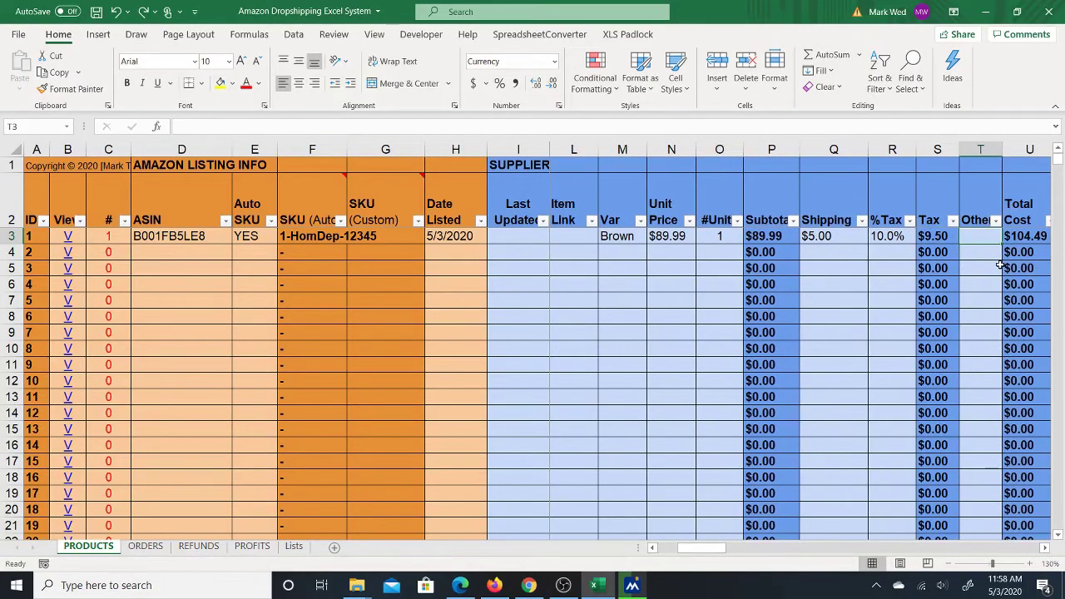
{"action": "key", "text": "Right"}
Step: Examine the first product's cashback columns for card, portal, other and total, and compare them with its total cost
{"action": "key", "text": "Right"}
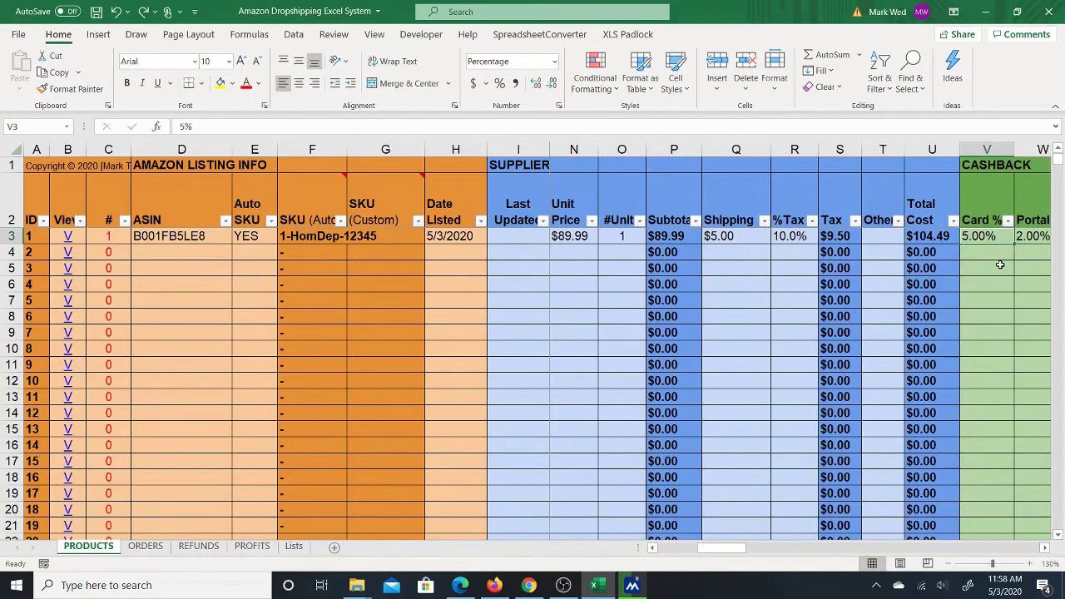
{"action": "key", "text": "Right"}
{"action": "key", "text": "Right"}
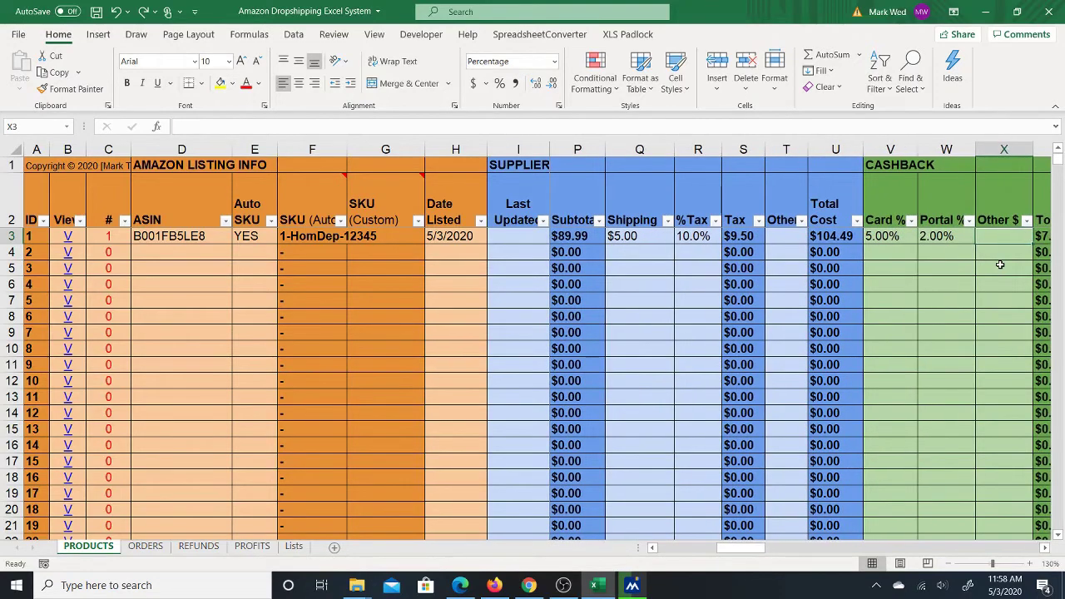
{"action": "key", "text": "Right"}
{"action": "key", "text": "Left"}
{"action": "key", "text": "Left"}
{"action": "key", "text": "Left"}
{"action": "key", "text": "Left"}
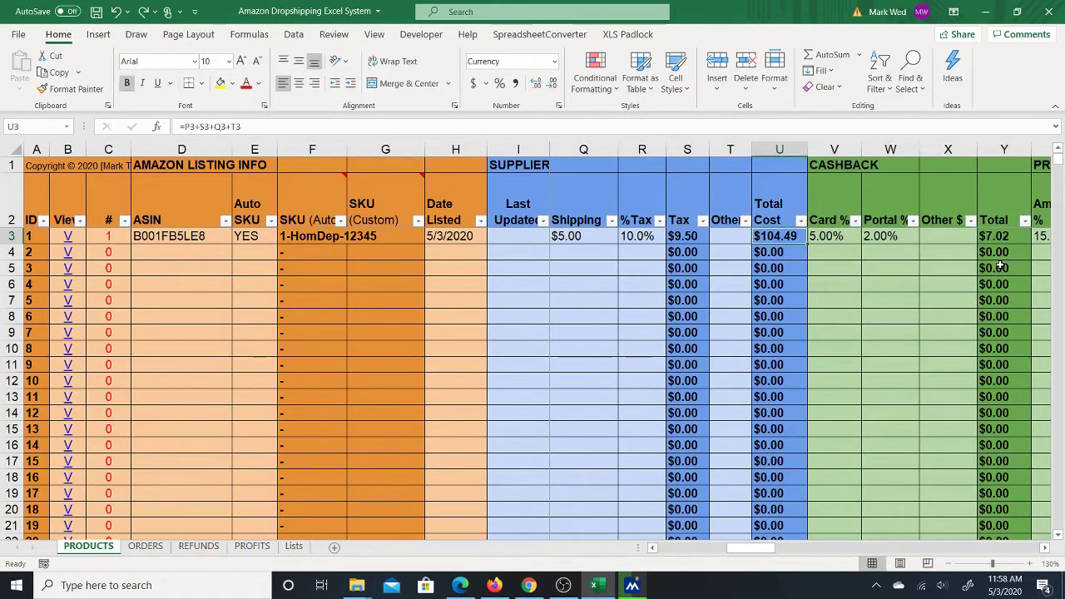
Step: Examine the first product's pricing columns: Amazon fee percentage, break-even, price on Amazon and Amazon fee
{"action": "key", "text": "Right"}
{"action": "key", "text": "Right"}
{"action": "key", "text": "Right"}
{"action": "key", "text": "Right"}
{"action": "key", "text": "Right"}
{"action": "key", "text": "Right"}
{"action": "key", "text": "Right"}
{"action": "key", "text": "Right"}
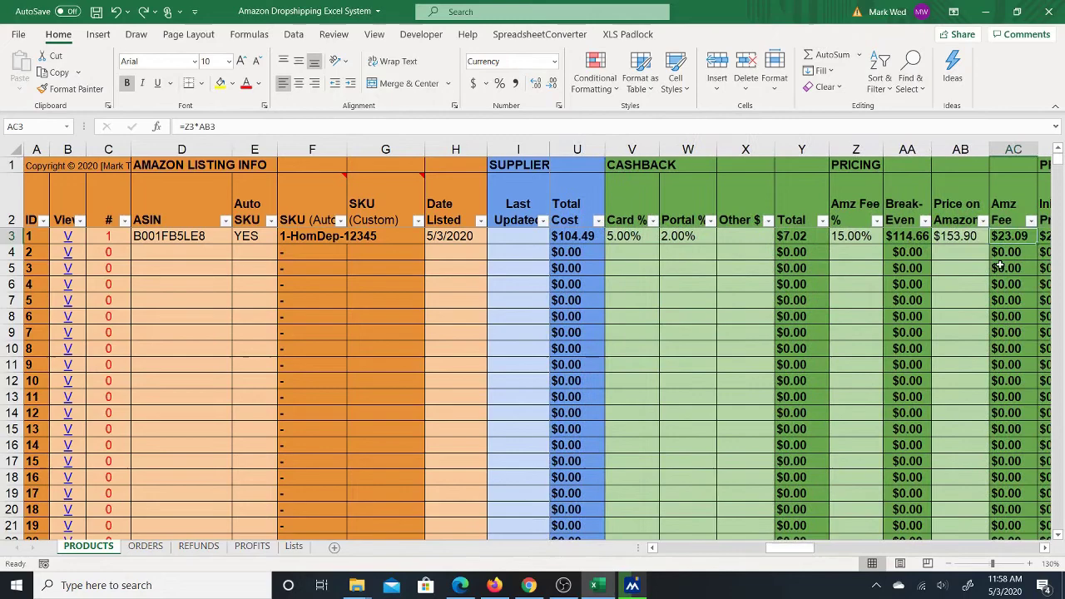
{"action": "key", "text": "Left"}
{"action": "key", "text": "Left"}
{"action": "key", "text": "Left"}
{"action": "key", "text": "Left"}
{"action": "key", "text": "Right"}
{"action": "key", "text": "Right"}
{"action": "key", "text": "Right"}
{"action": "key", "text": "Right"}
{"action": "key", "text": "Right"}
{"action": "key", "text": "Right"}
{"action": "key", "text": "Left"}
{"action": "key", "text": "Left"}
{"action": "key", "text": "Left"}
{"action": "key", "text": "Left"}
{"action": "key", "text": "Left"}
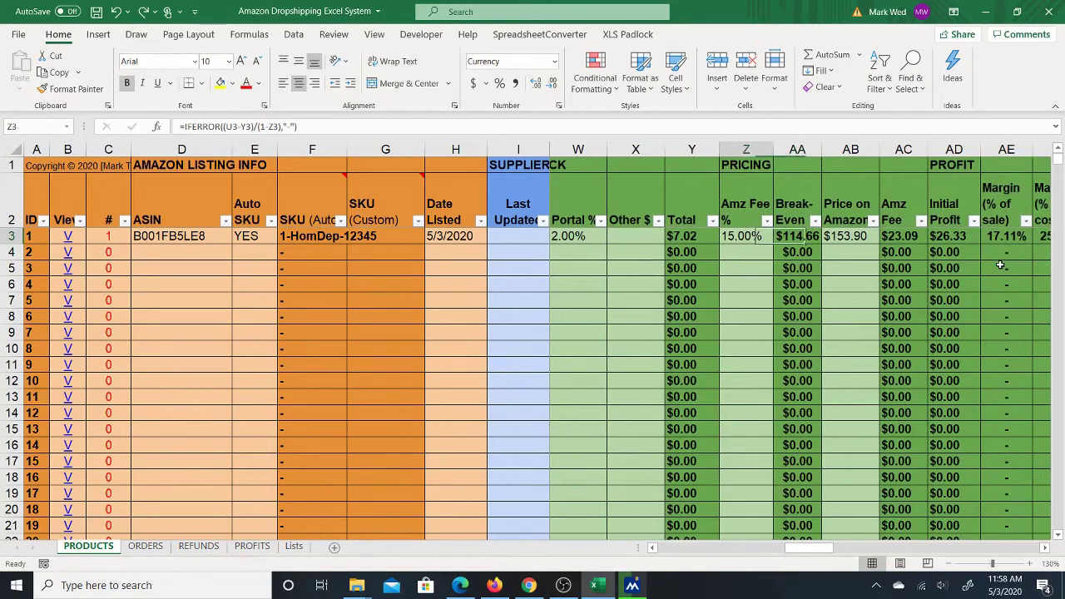
{"action": "key", "text": "Right"}
{"action": "key", "text": "Right"}
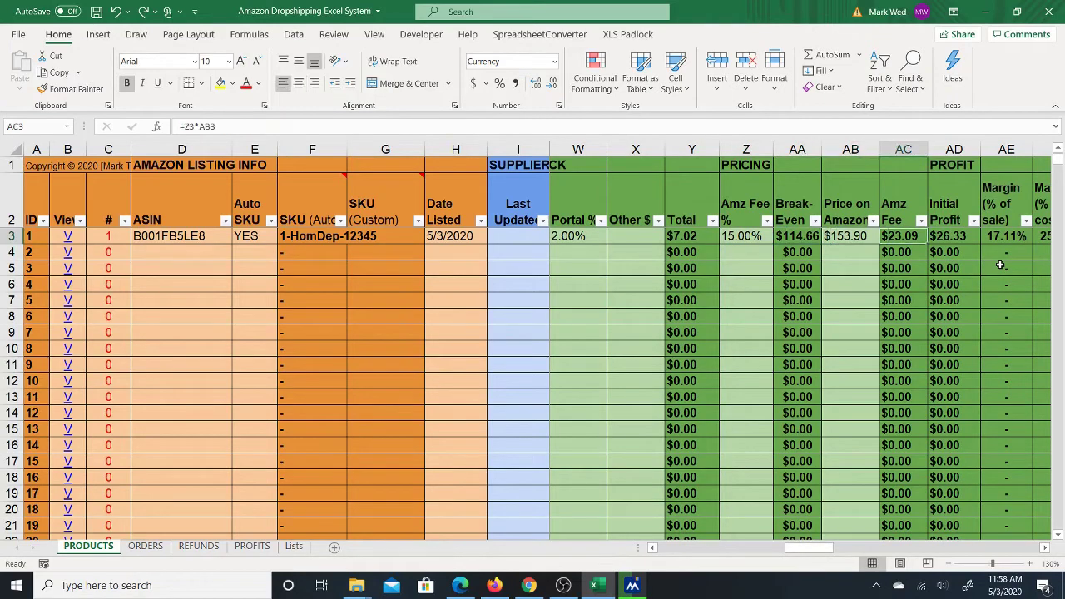
Step: Compare the first product's initial profit, margin and markup with its break-even price
{"action": "key", "text": "Right"}
{"action": "key", "text": "Right"}
{"action": "key", "text": "Right"}
{"action": "key", "text": "Right"}
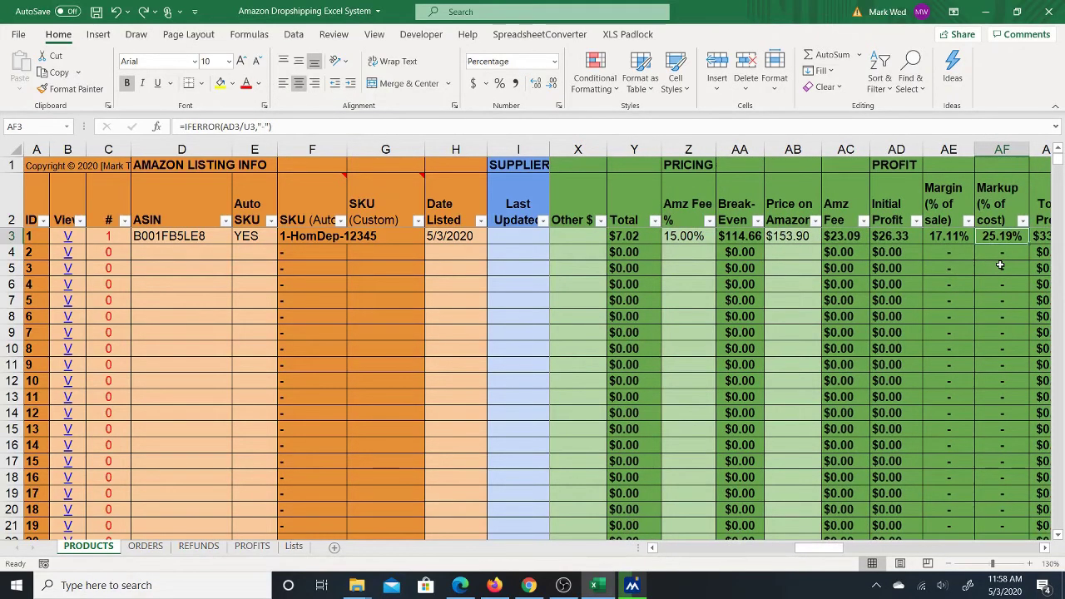
{"action": "key", "text": "Left"}
{"action": "key", "text": "Left"}
{"action": "key", "text": "Left"}
{"action": "key", "text": "Left"}
{"action": "key", "text": "Left"}
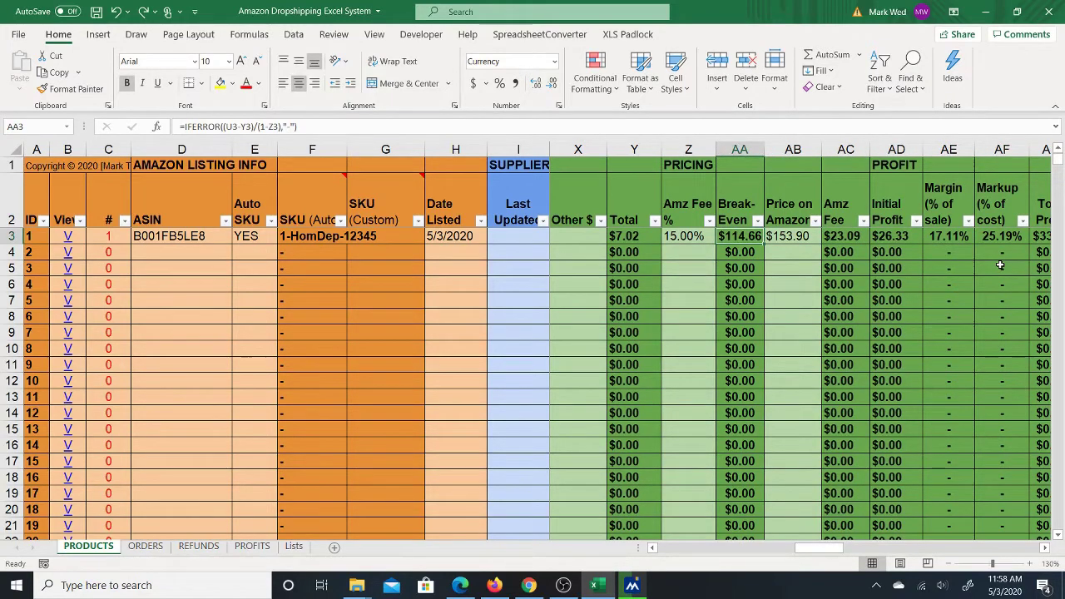
Step: Examine the first product's initial and total profit columns, including both margin and markup percentages
{"action": "key", "text": "Right"}
{"action": "key", "text": "Right"}
{"action": "key", "text": "Right"}
{"action": "key", "text": "Right"}
{"action": "key", "text": "Right"}
{"action": "key", "text": "Right"}
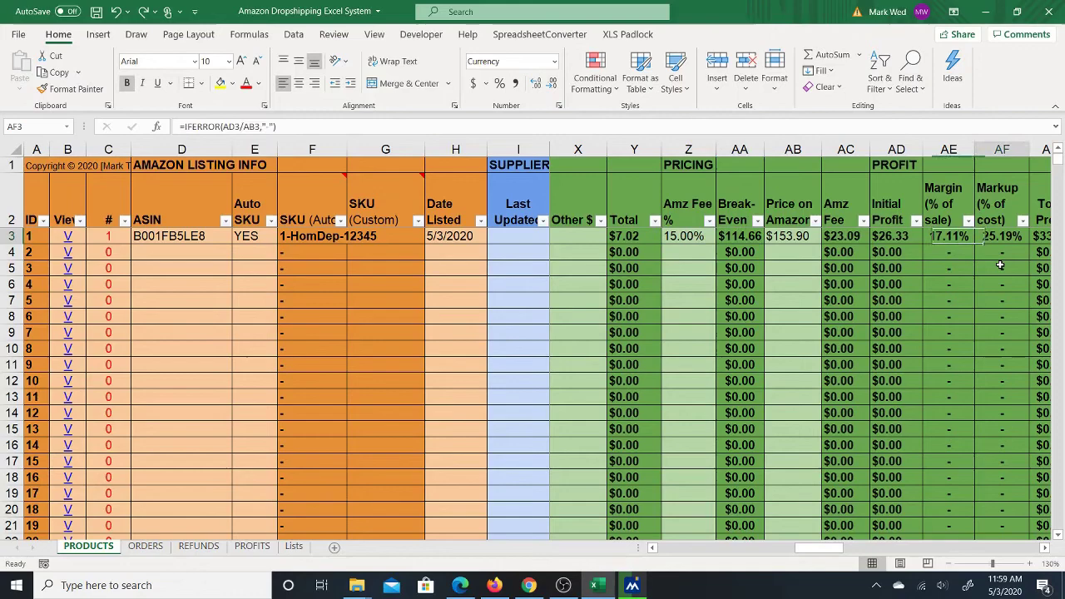
{"action": "key", "text": "Right"}
{"action": "key", "text": "Left"}
{"action": "key", "text": "Left"}
{"action": "key", "text": "Left"}
{"action": "key", "text": "Left"}
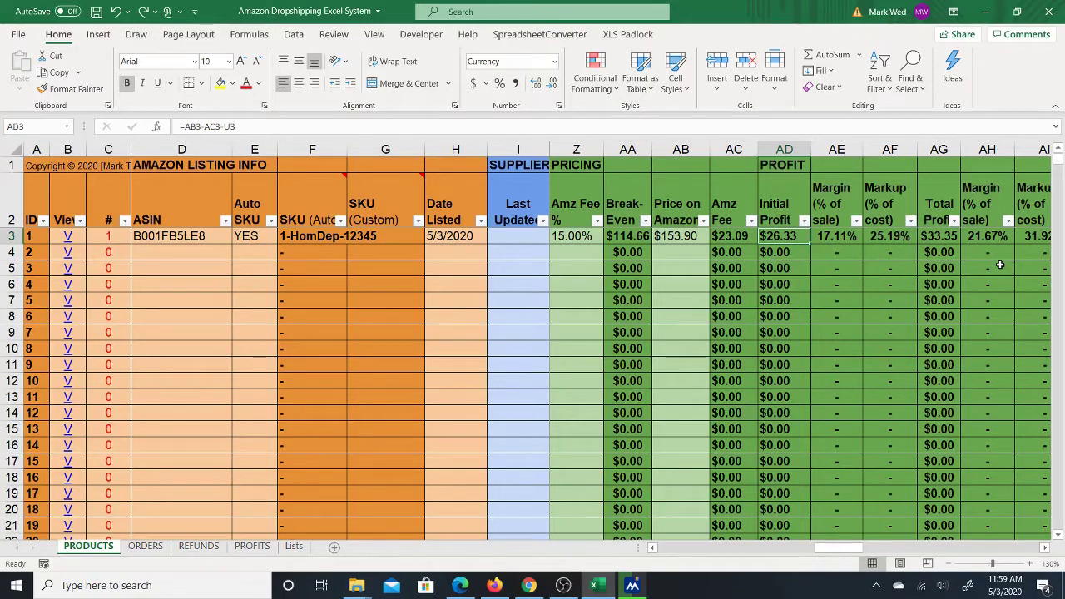
{"action": "key", "text": "Right"}
{"action": "key", "text": "Right"}
{"action": "key", "text": "Right"}
{"action": "key", "text": "Right"}
{"action": "key", "text": "Right"}
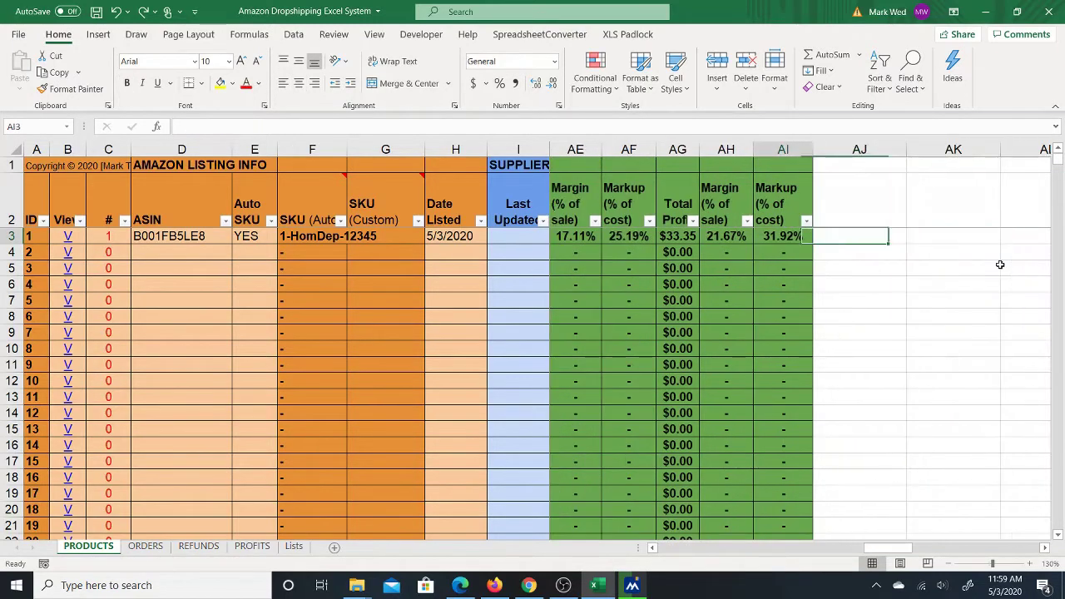
Step: Go back over the first product's row from the profit columns through pricing and cashback to the supplier info
{"action": "key", "text": "Left"}
{"action": "key", "text": "Left"}
{"action": "key", "text": "Left"}
{"action": "key", "text": "Left"}
{"action": "key", "text": "Left"}
{"action": "key", "text": "Left"}
{"action": "key", "text": "Left"}
{"action": "key", "text": "Left"}
{"action": "key", "text": "Left"}
{"action": "key", "text": "Left"}
{"action": "key", "text": "Left"}
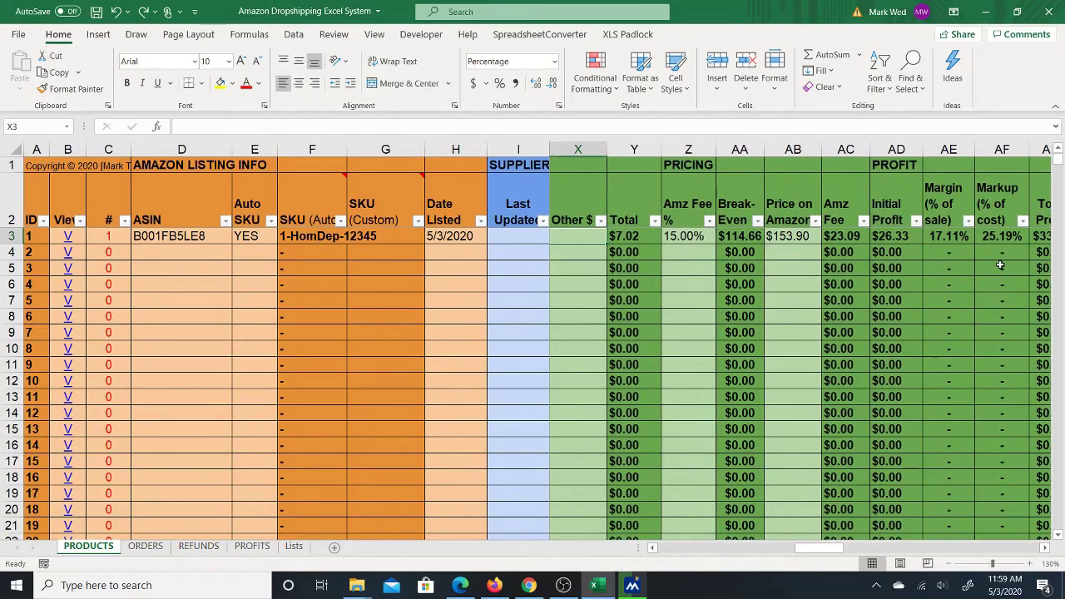
{"action": "key", "text": "Left"}
{"action": "key", "text": "Left"}
{"action": "key", "text": "Left"}
{"action": "key", "text": "Left"}
{"action": "key", "text": "Left"}
{"action": "key", "text": "Left"}
{"action": "key", "text": "Left"}
{"action": "key", "text": "Left"}
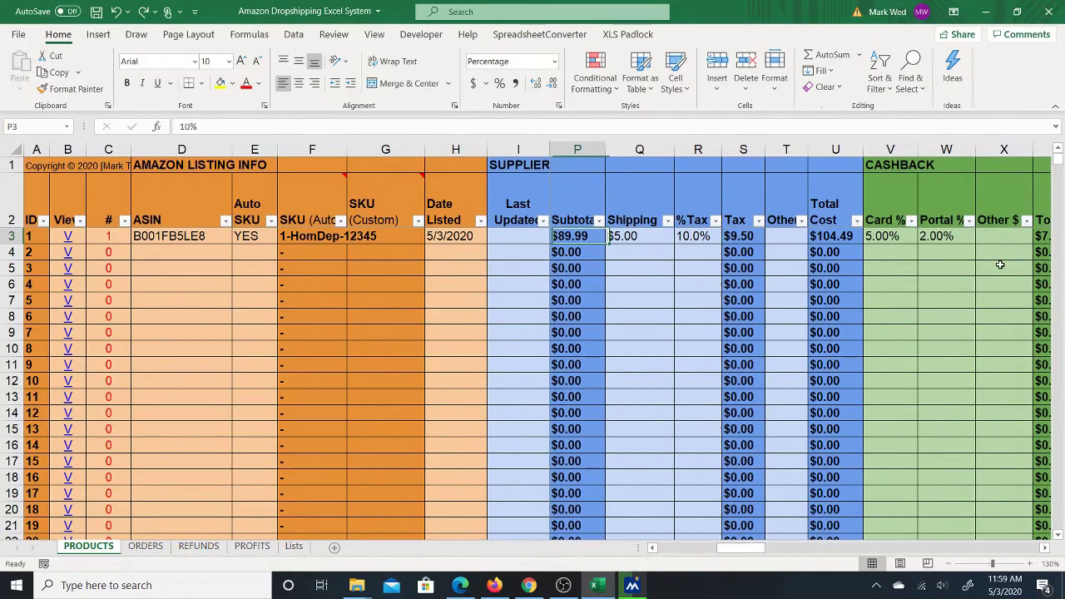
{"action": "key", "text": "Left"}
{"action": "key", "text": "Left"}
{"action": "key", "text": "Left"}
{"action": "key", "text": "Left"}
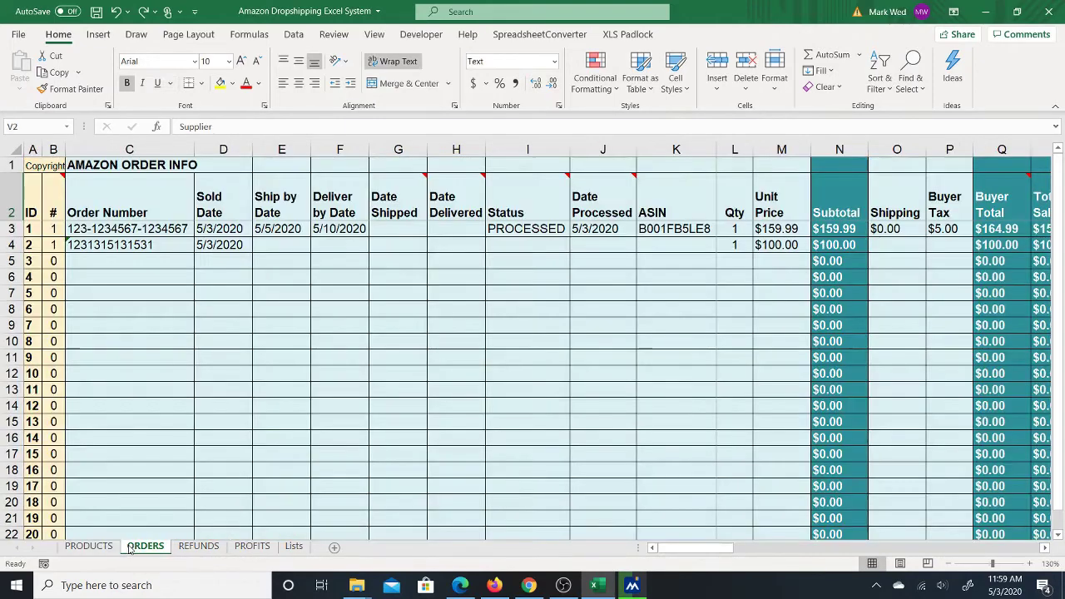
Step: Open the ORDERS sheet and examine the Amazon order info columns along the second order's row, up to the fee percentage
{"action": "left_click", "coordinate": [145, 546]}
{"action": "left_click", "coordinate": [395, 244]}
{"action": "key", "text": "Tab"}
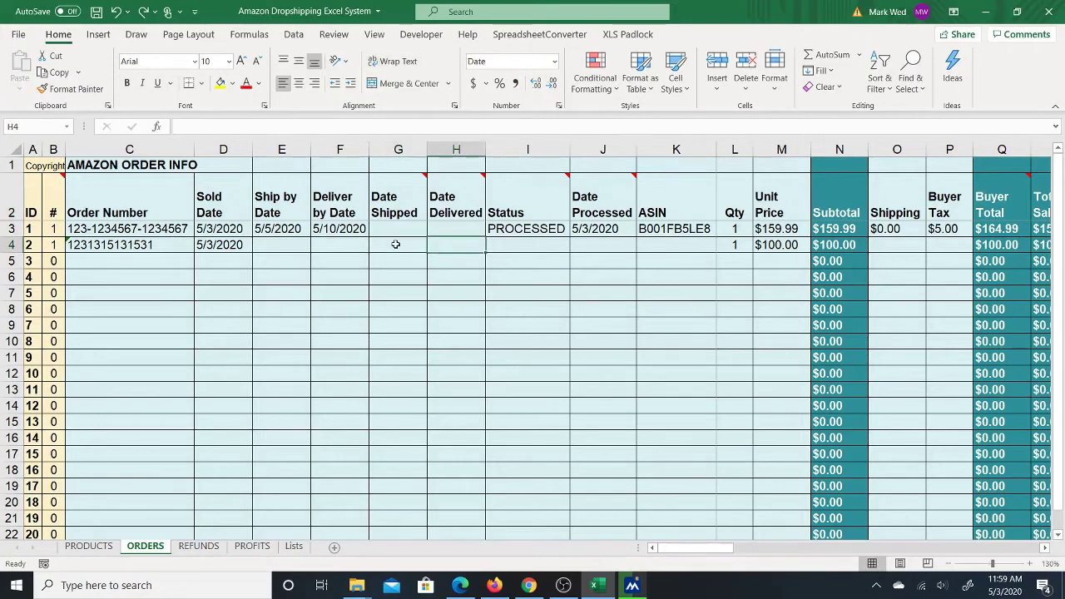
{"action": "key", "text": "Tab"}
{"action": "key", "text": "Tab"}
{"action": "key", "text": "Tab"}
{"action": "key", "text": "Tab"}
{"action": "key", "text": "Tab"}
{"action": "key", "text": "Tab"}
{"action": "key", "text": "Tab"}
{"action": "key", "text": "Tab"}
{"action": "key", "text": "Tab"}
{"action": "key", "text": "Tab"}
{"action": "key", "text": "Tab"}
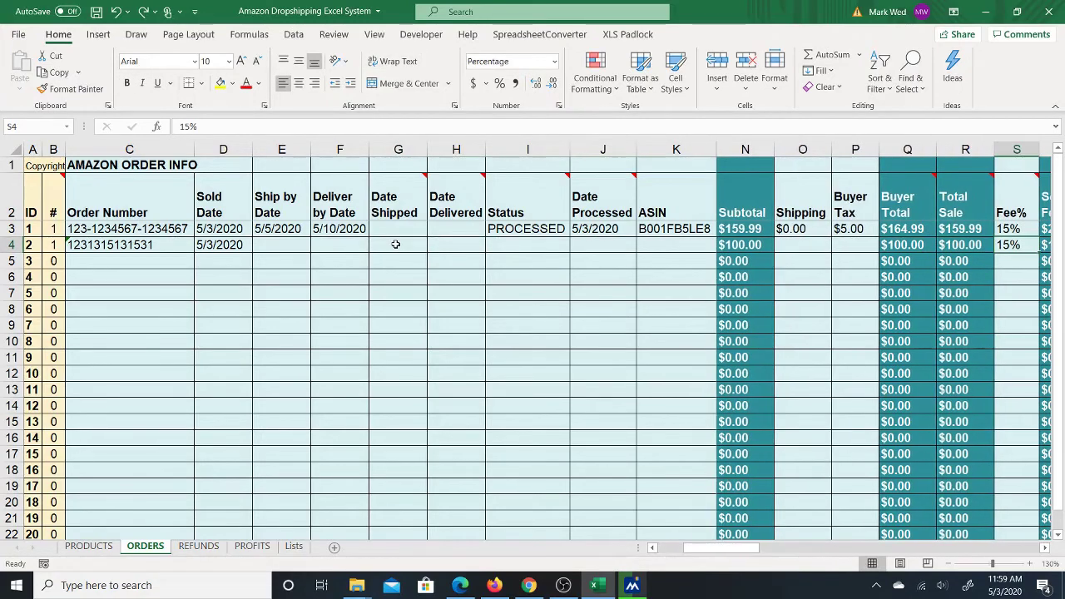
Step: Examine the supplier order info columns on the ORDERS sheet and go to the first order's supplier cell
{"action": "key", "text": "Tab"}
{"action": "key", "text": "Tab"}
{"action": "key", "text": "Tab"}
{"action": "key", "text": "Tab"}
{"action": "key", "text": "Tab"}
{"action": "key", "text": "Tab"}
{"action": "key", "text": "Tab"}
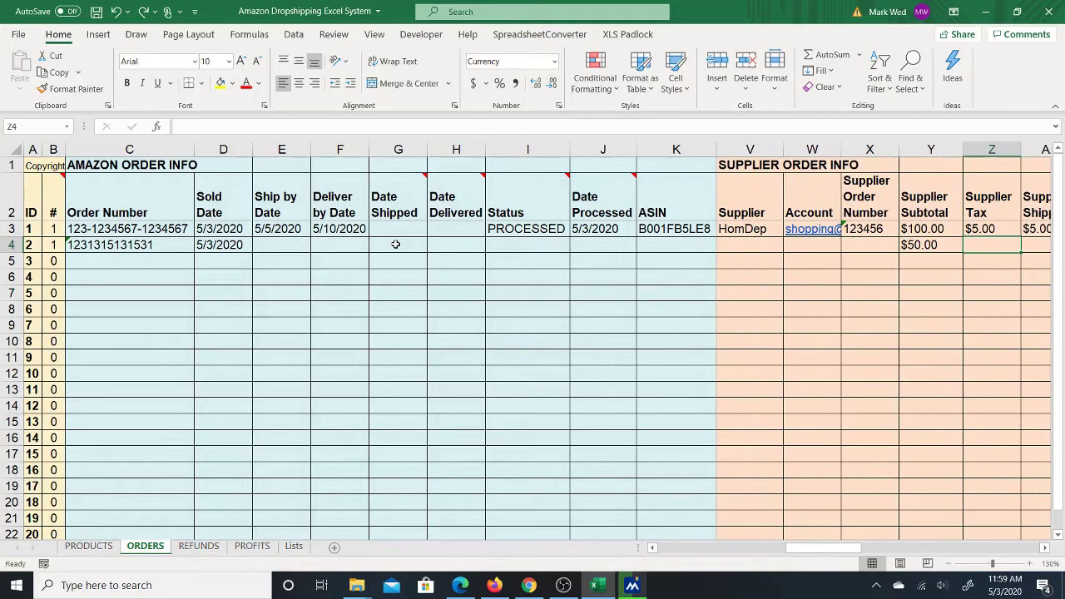
{"action": "key", "text": "shift+Tab"}
{"action": "key", "text": "shift+Tab"}
{"action": "key", "text": "shift+Tab"}
{"action": "key", "text": "shift+Tab"}
{"action": "key", "text": "Up"}
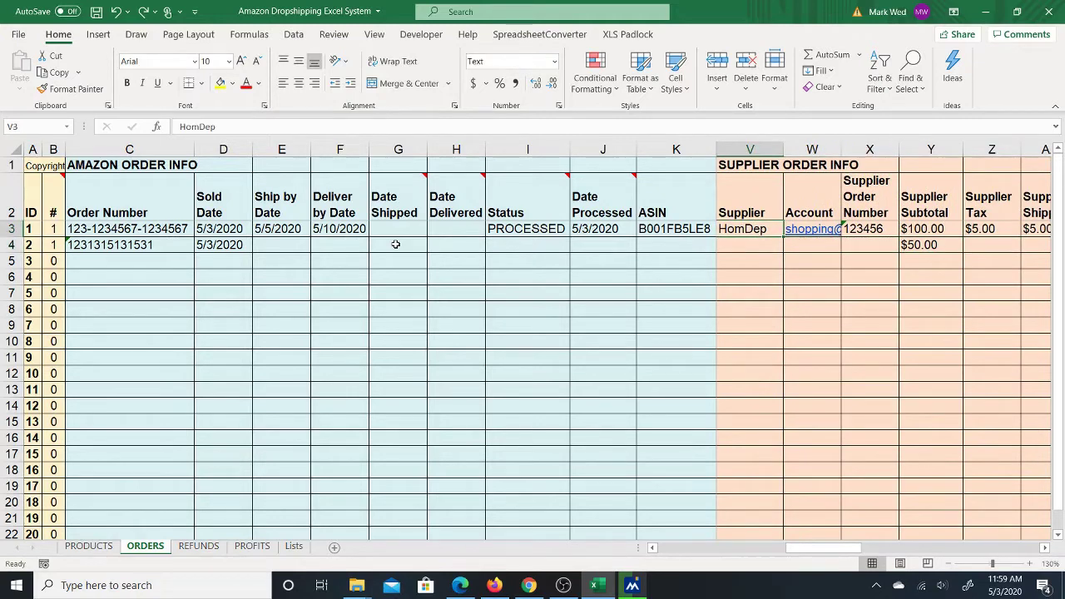
Step: Review the first order's supplier costs and its initial profit, margin and markup
{"action": "key", "text": "Tab"}
{"action": "key", "text": "Tab"}
{"action": "key", "text": "Tab"}
{"action": "key", "text": "Tab"}
{"action": "key", "text": "Tab"}
{"action": "key", "text": "Tab"}
{"action": "key", "text": "Tab"}
{"action": "key", "text": "Tab"}
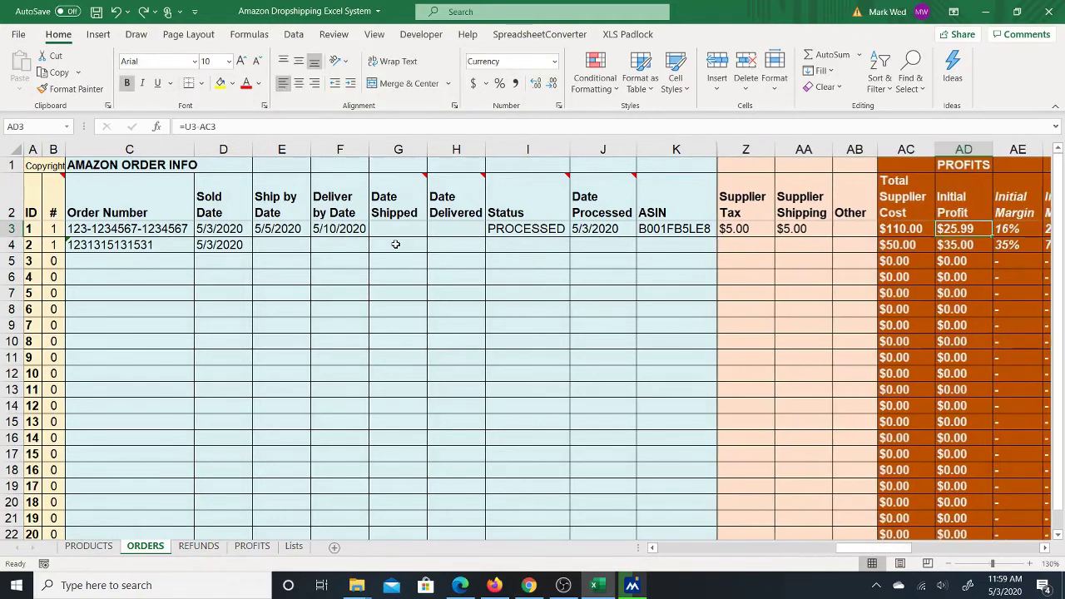
{"action": "key", "text": "Tab"}
{"action": "key", "text": "Tab"}
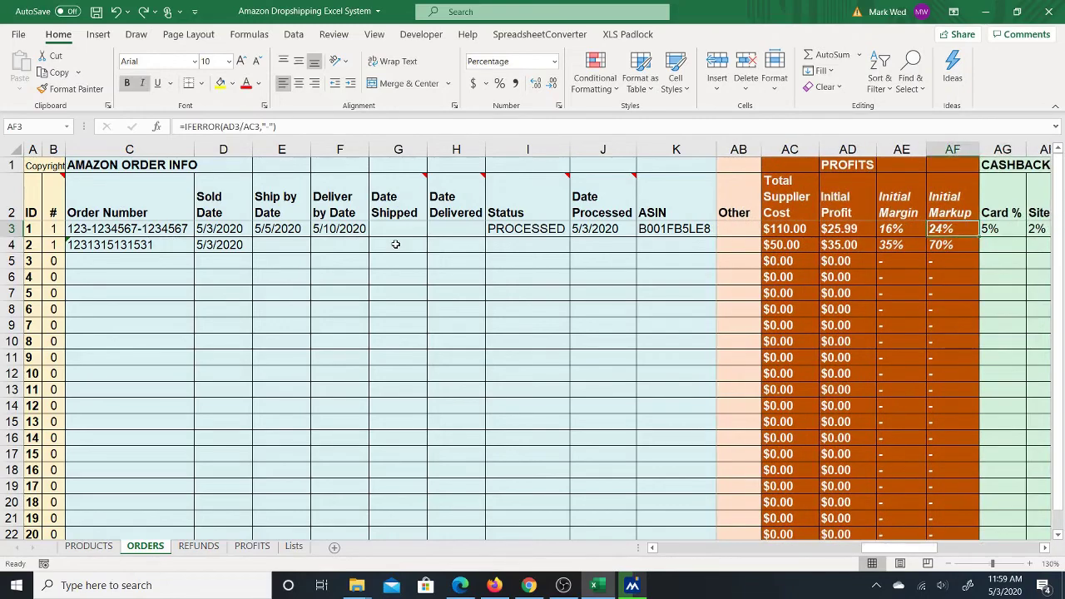
Step: Examine the first order's cashback columns and its total profit, margin and markup
{"action": "key", "text": "Tab"}
{"action": "key", "text": "Tab"}
{"action": "key", "text": "Tab"}
{"action": "key", "text": "Tab"}
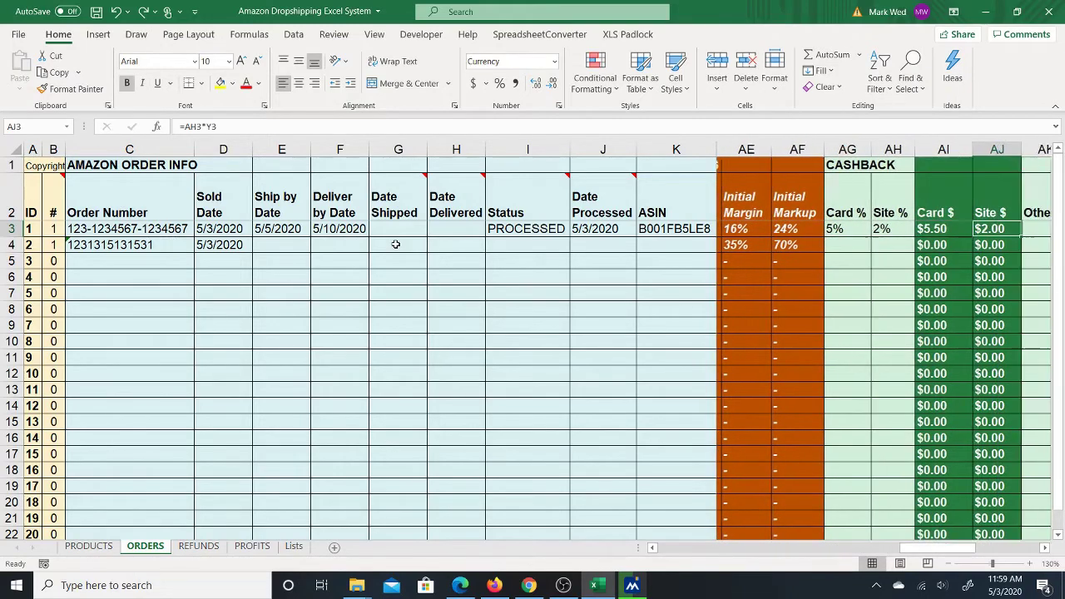
{"action": "key", "text": "Tab"}
{"action": "key", "text": "Tab"}
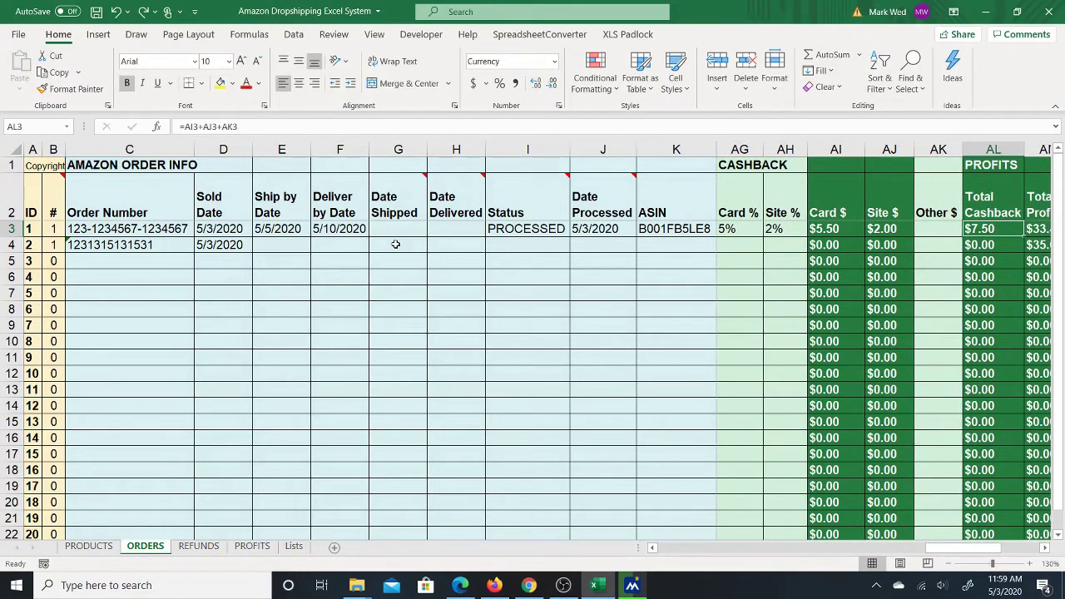
{"action": "key", "text": "Tab"}
{"action": "key", "text": "Tab"}
{"action": "key", "text": "Tab"}
{"action": "key", "text": "Tab"}
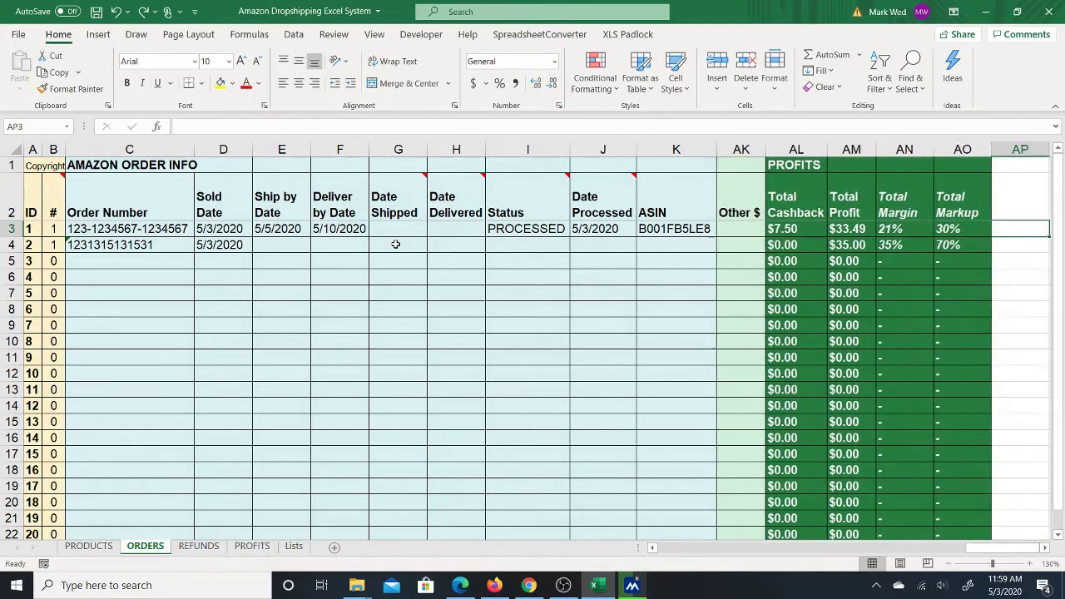
Step: Go back over the first order's total profit columns to its card and site cashback amounts
{"action": "key", "text": "shift+Tab"}
{"action": "key", "text": "shift+Tab"}
{"action": "key", "text": "shift+Tab"}
{"action": "key", "text": "shift+Tab"}
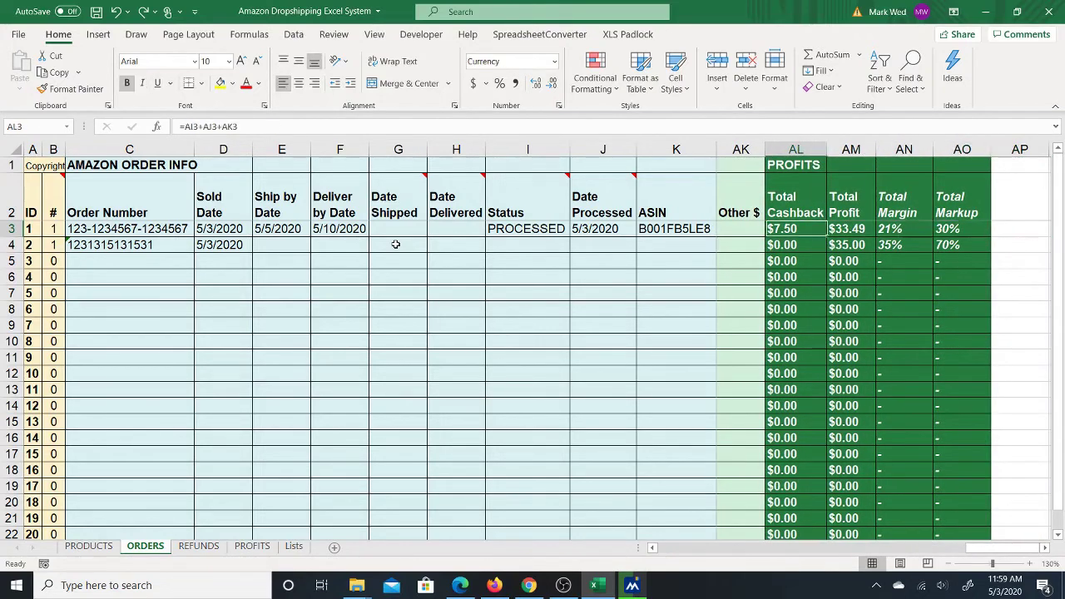
{"action": "key", "text": "shift+Tab"}
{"action": "key", "text": "shift+Tab"}
{"action": "key", "text": "shift+Tab"}
{"action": "key", "text": "shift+Tab"}
{"action": "key", "text": "shift+Tab"}
{"action": "key", "text": "shift+Tab"}
{"action": "key", "text": "shift+Tab"}
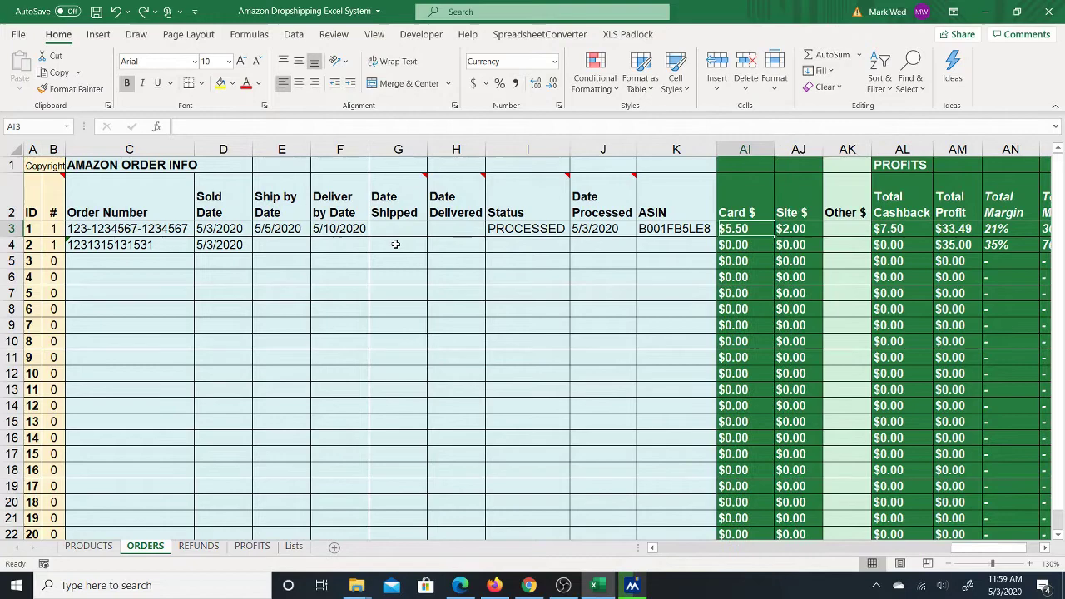
Step: Go back over the first order's cashback and initial profit columns to its supplier cost columns on the ORDERS sheet
{"action": "key", "text": "shift+Tab"}
{"action": "key", "text": "shift+Tab"}
{"action": "key", "text": "shift+Tab"}
{"action": "key", "text": "shift+Tab"}
{"action": "key", "text": "shift+Tab"}
{"action": "key", "text": "shift+Tab"}
{"action": "key", "text": "shift+Tab"}
{"action": "key", "text": "shift+Tab"}
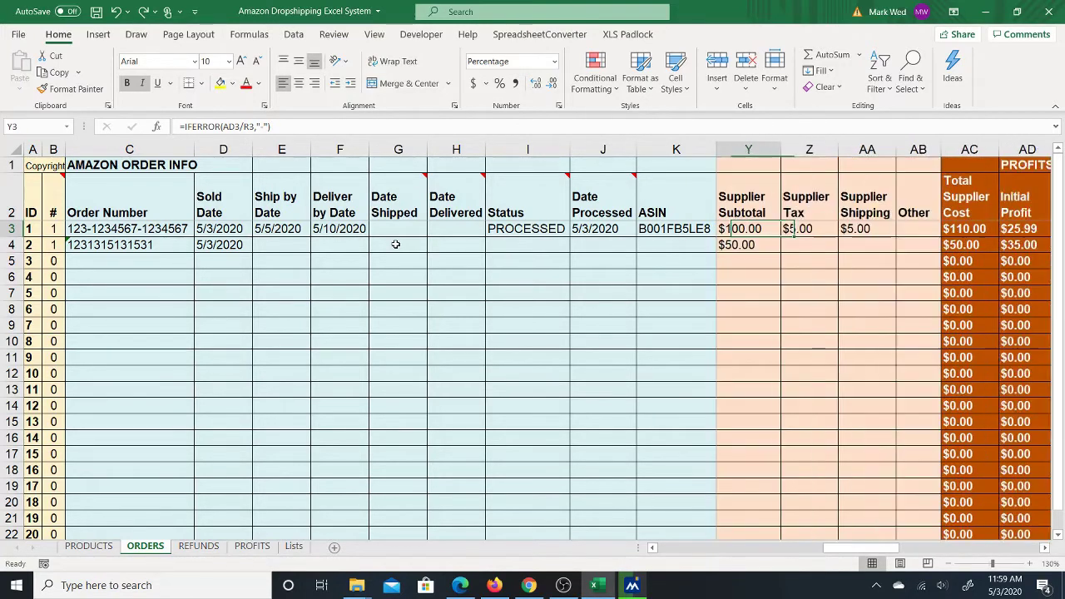
Step: Open the REFUNDS sheet and examine the first refund's type, notes and Amazon order number fields
{"action": "left_click", "coordinate": [198, 546]}
{"action": "left_click", "coordinate": [89, 231]}
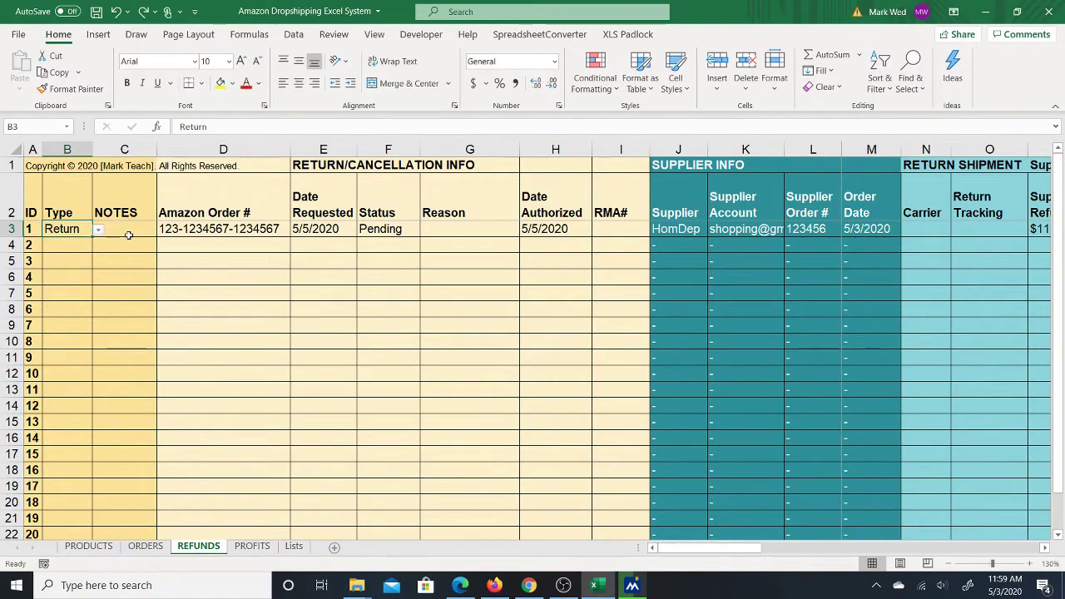
{"action": "key", "text": "Tab"}
{"action": "key", "text": "Tab"}
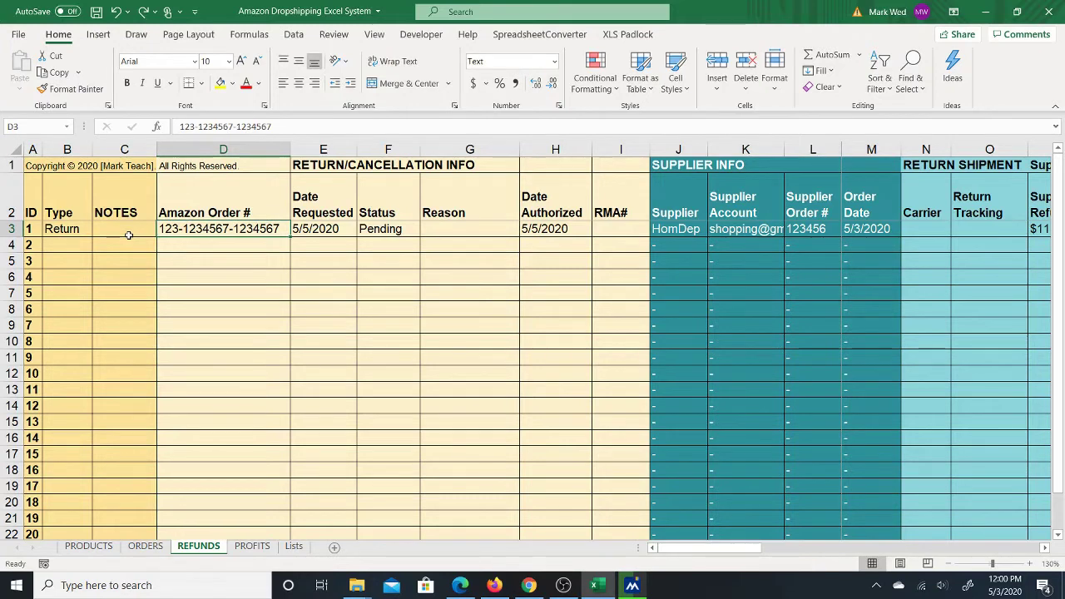
{"action": "left_click", "coordinate": [128, 235]}
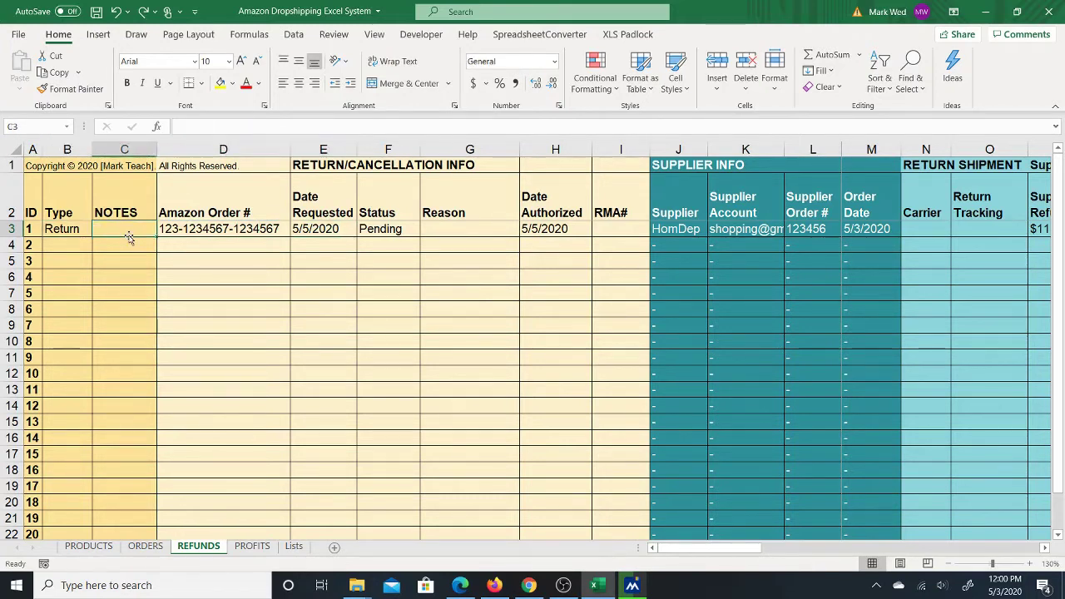
{"action": "key", "text": "Tab"}
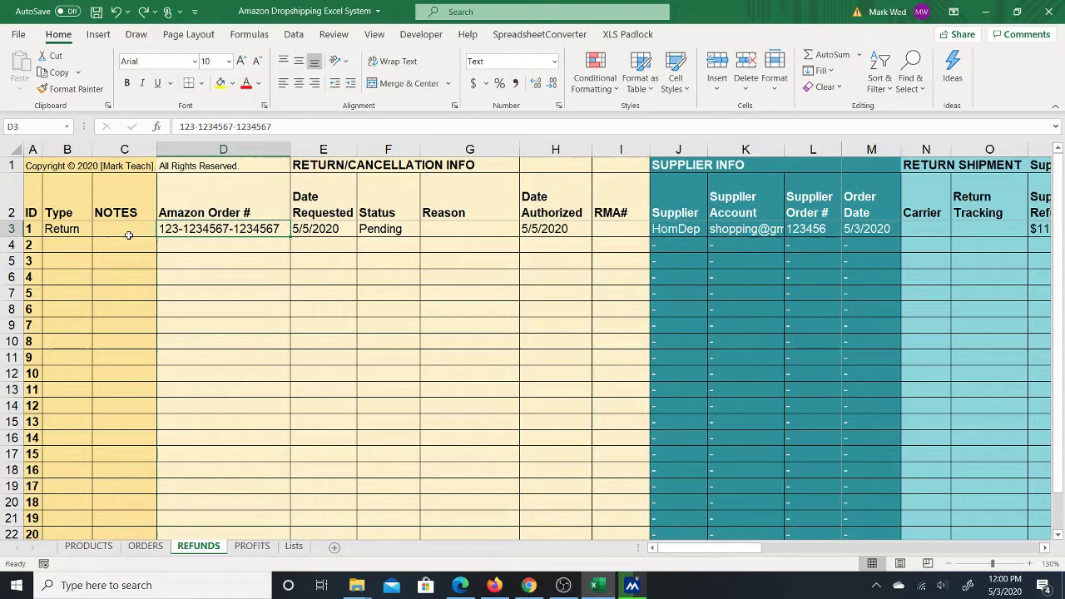
{"action": "key", "text": "Tab"}
{"action": "key", "text": "shift+Tab"}
{"action": "key", "text": "shift+Tab"}
{"action": "key", "text": "shift+Tab"}
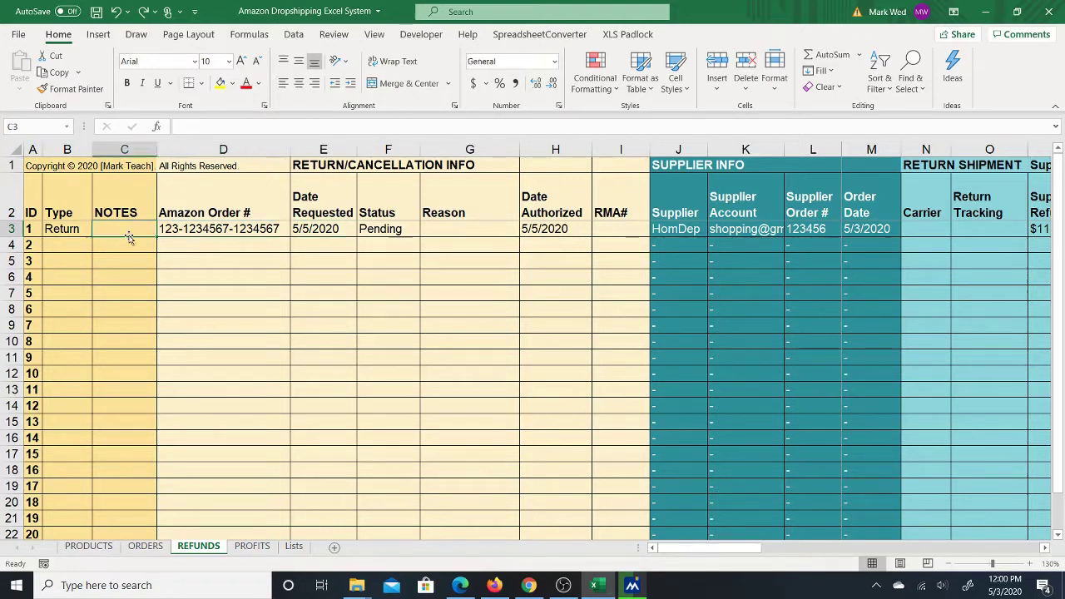
Step: Review the first refund's return/cancellation info, from the requested date and status to the reason and authorized date
{"action": "key", "text": "Tab"}
{"action": "key", "text": "Tab"}
{"action": "key", "text": "Tab"}
{"action": "key", "text": "Tab"}
{"action": "key", "text": "Tab"}
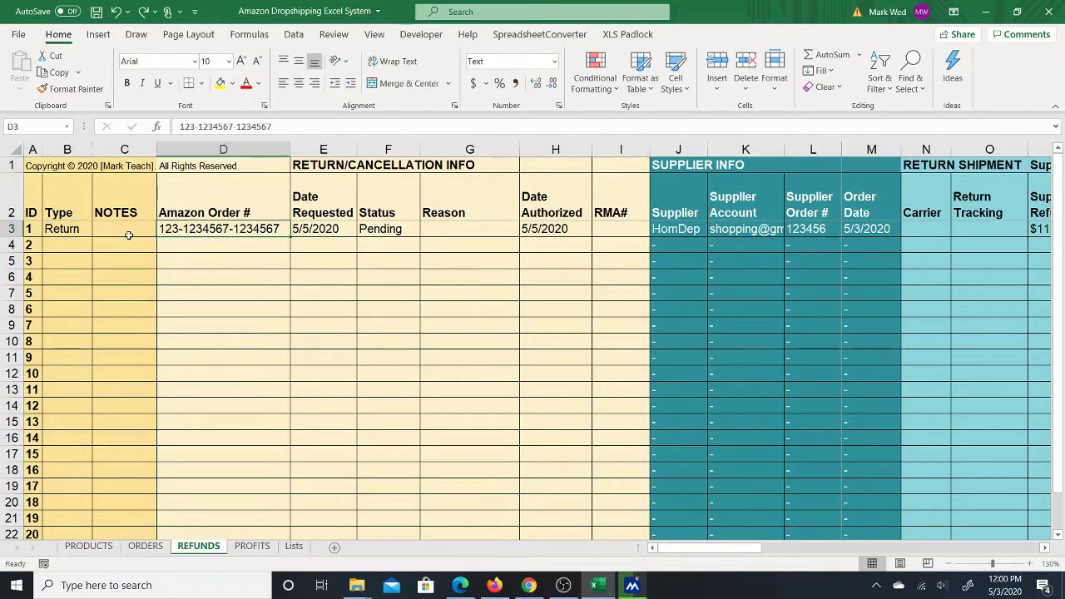
{"action": "key", "text": "Tab"}
{"action": "key", "text": "shift+Tab"}
{"action": "key", "text": "shift+Tab"}
{"action": "key", "text": "shift+Tab"}
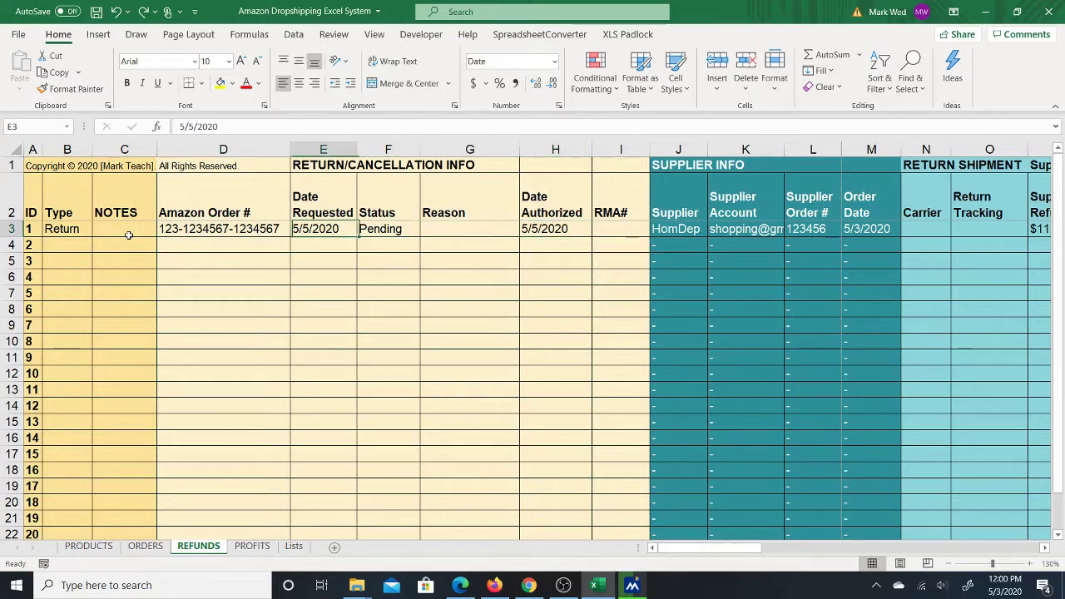
{"action": "key", "text": "Tab"}
{"action": "key", "text": "Tab"}
{"action": "key", "text": "Tab"}
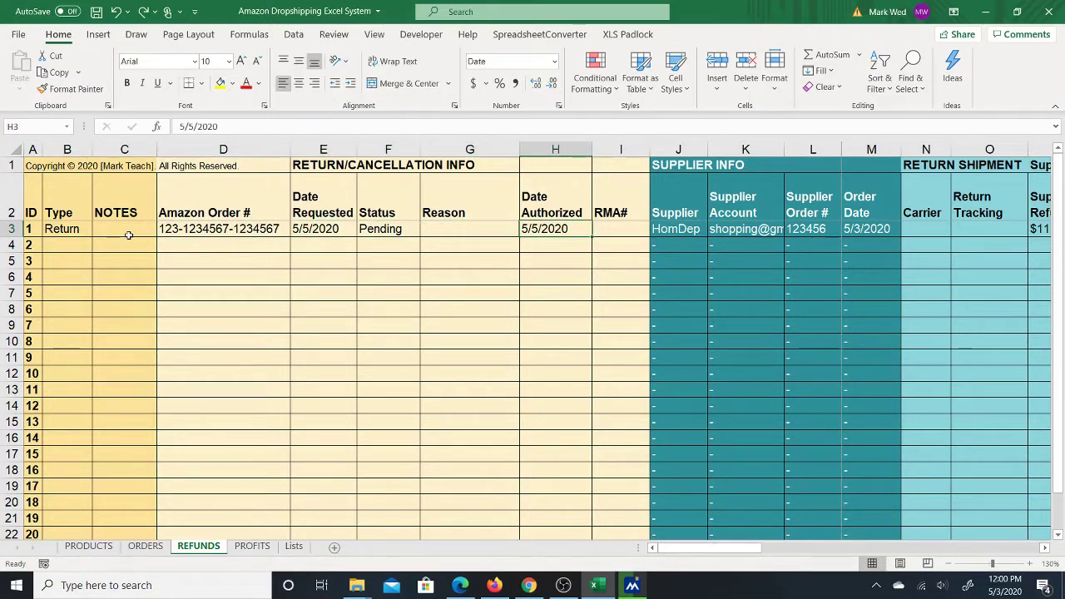
Step: Examine the first refund's RMA number field and its supplier info columns
{"action": "key", "text": "Tab"}
{"action": "key", "text": "Tab"}
{"action": "key", "text": "Tab"}
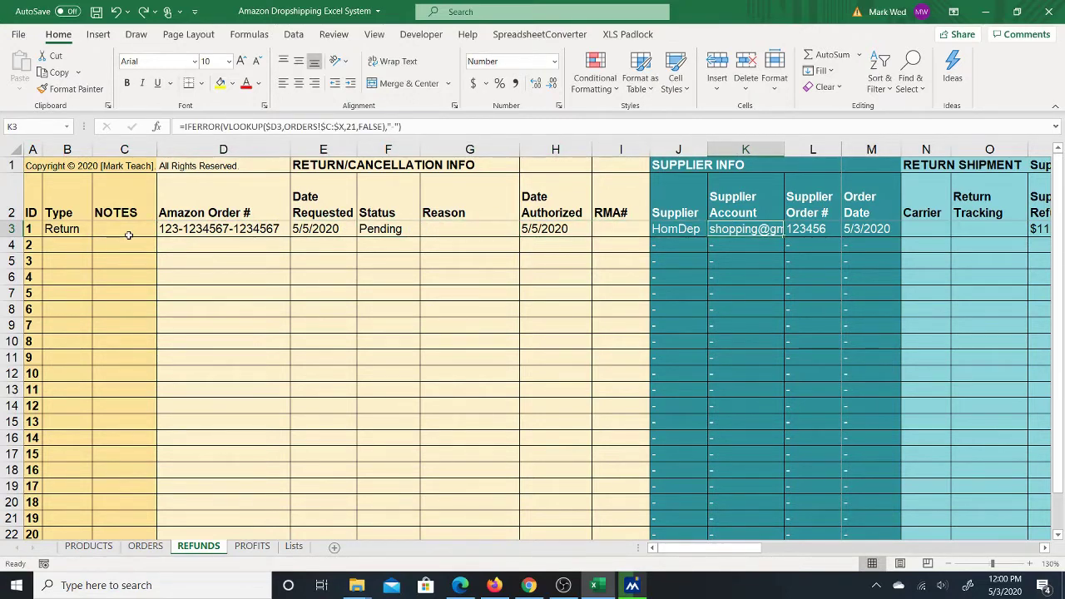
{"action": "key", "text": "Tab"}
{"action": "key", "text": "Tab"}
{"action": "key", "text": "Tab"}
{"action": "key", "text": "shift+Tab"}
{"action": "key", "text": "shift+Tab"}
{"action": "key", "text": "shift+Tab"}
Step: Review the first refund's return shipment columns, including return tracking, and its supplier refund amount and date
{"action": "key", "text": "Tab"}
{"action": "key", "text": "Tab"}
{"action": "key", "text": "Tab"}
{"action": "key", "text": "Tab"}
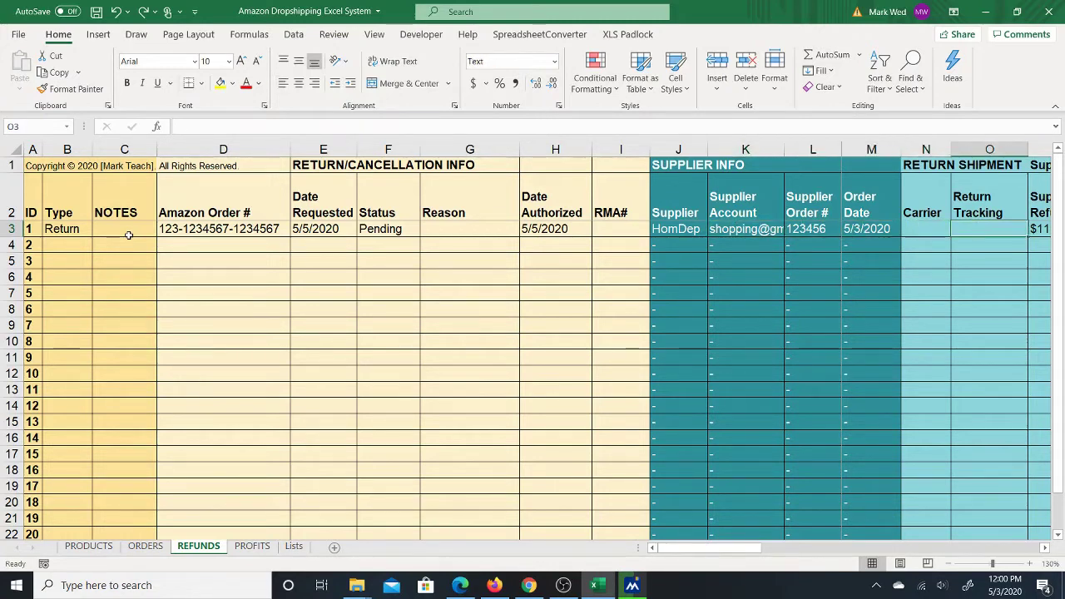
{"action": "key", "text": "Tab"}
{"action": "key", "text": "Tab"}
{"action": "key", "text": "shift+Tab"}
{"action": "key", "text": "shift+Tab"}
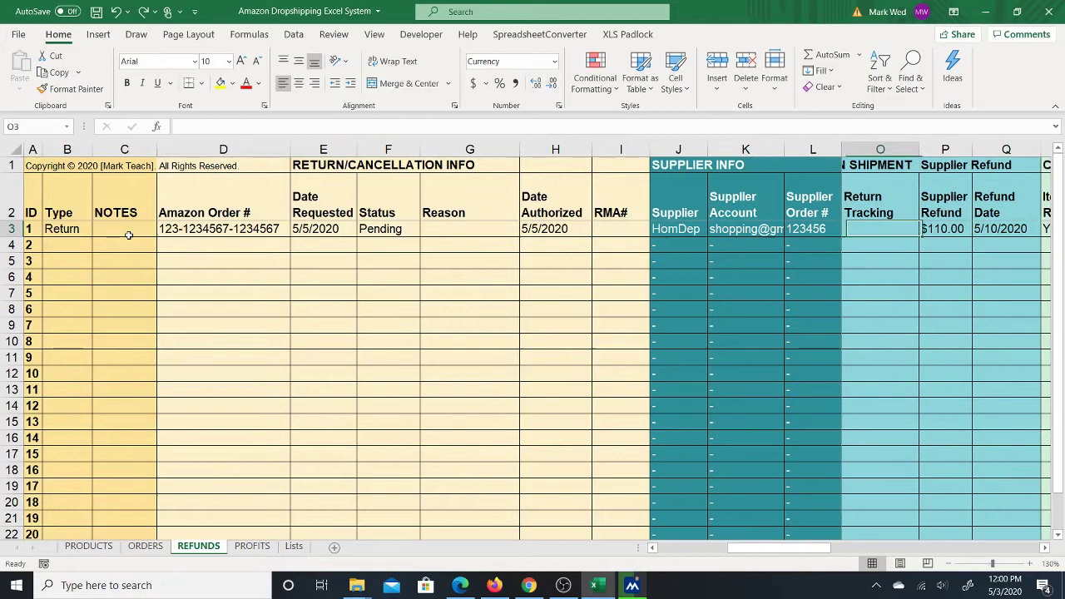
{"action": "key", "text": "shift+Tab"}
{"action": "key", "text": "shift+Tab"}
{"action": "key", "text": "Tab"}
{"action": "key", "text": "Tab"}
{"action": "key", "text": "Tab"}
{"action": "key", "text": "Tab"}
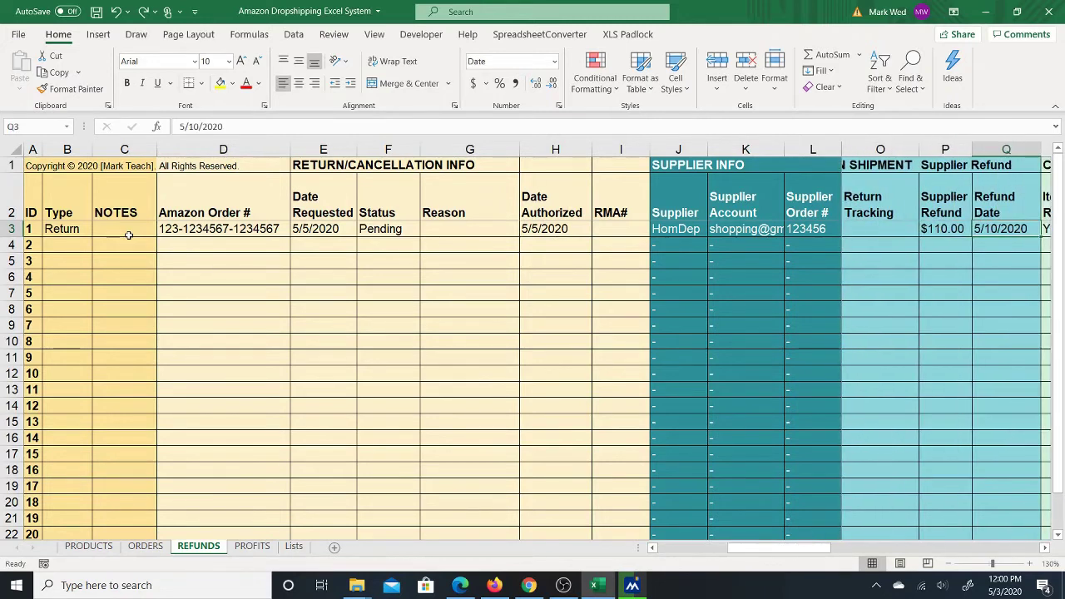
Step: Examine the first refund's customer refund columns: item returned, refund to buyer and refund date
{"action": "key", "text": "Tab"}
{"action": "key", "text": "shift+Tab"}
{"action": "key", "text": "Tab"}
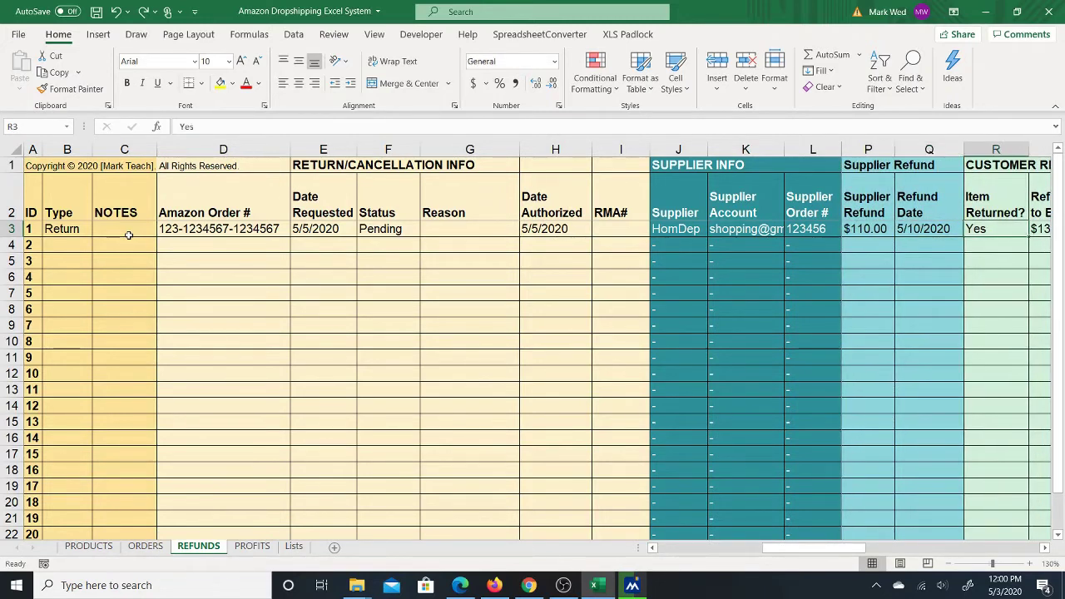
{"action": "key", "text": "Tab"}
{"action": "key", "text": "Tab"}
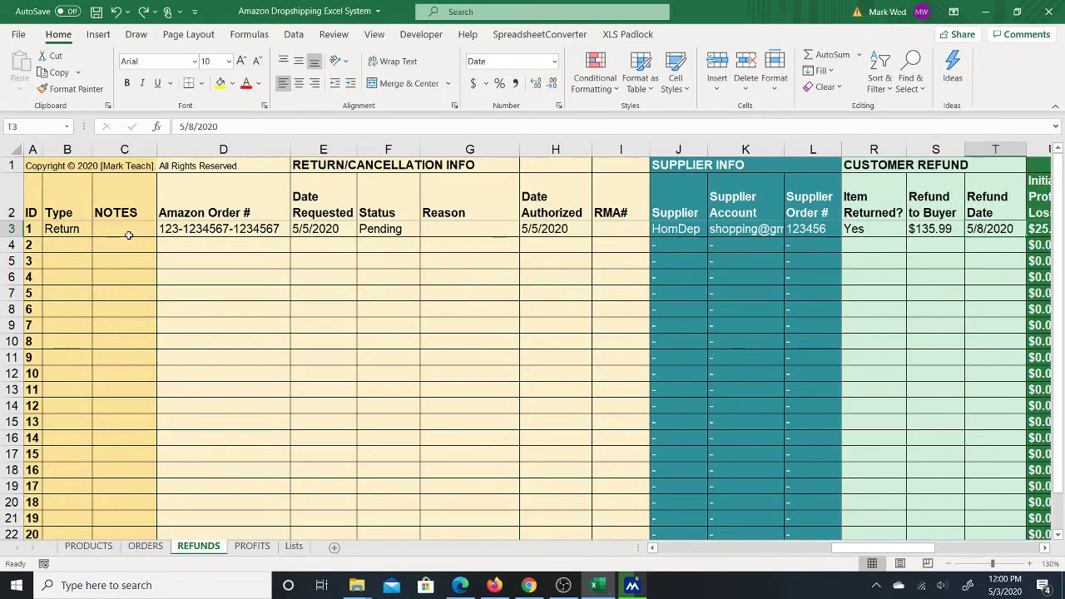
{"action": "key", "text": "shift+Tab"}
{"action": "key", "text": "Tab"}
Step: Review the first refund's initial profit loss, cashback loss and total profit loss
{"action": "key", "text": "Tab"}
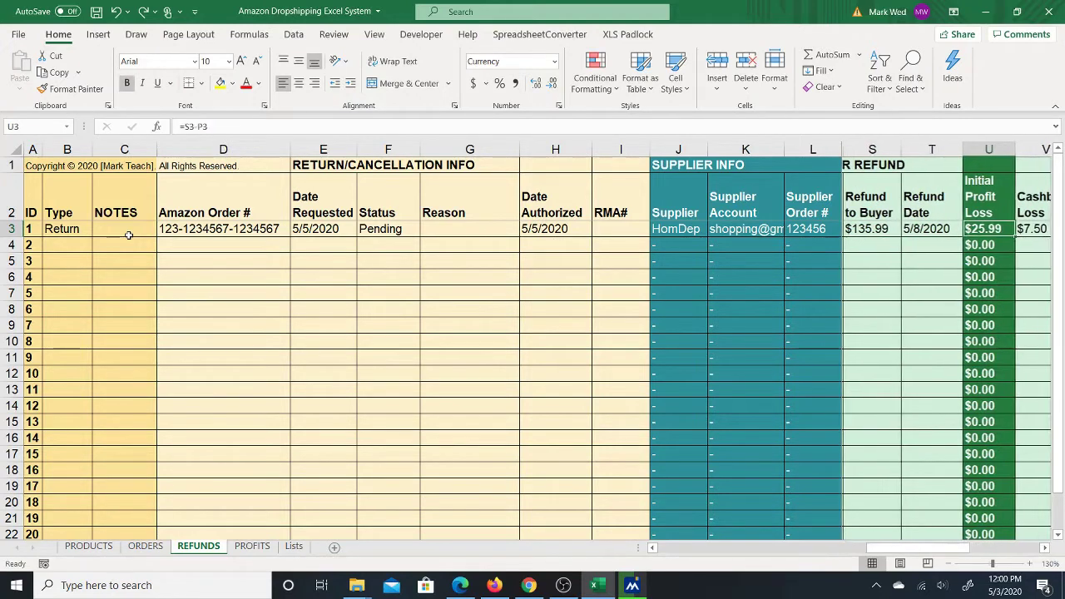
{"action": "key", "text": "Tab"}
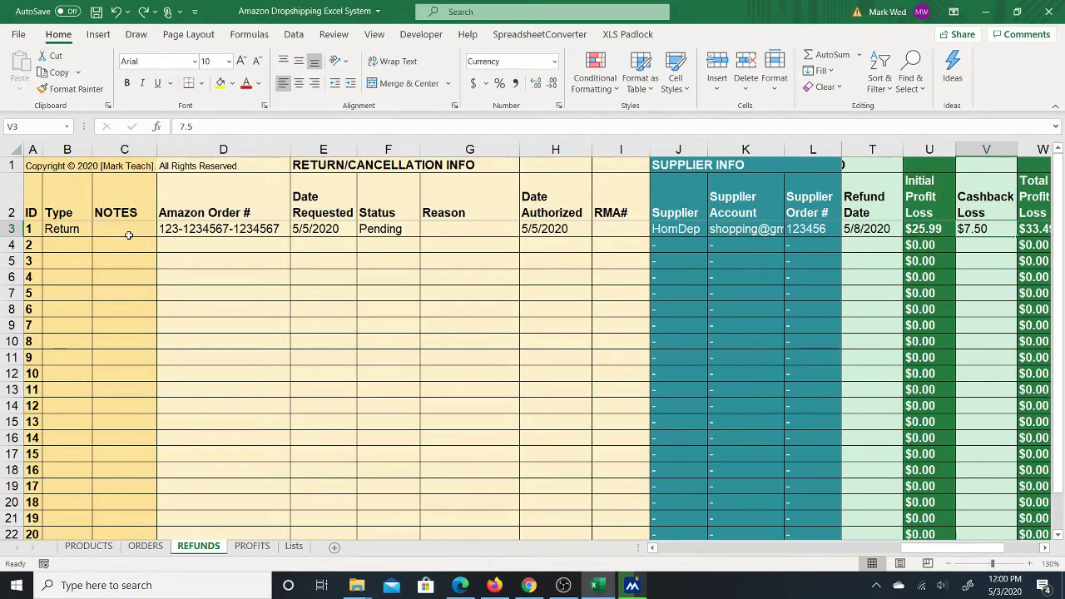
{"action": "key", "text": "shift+Tab"}
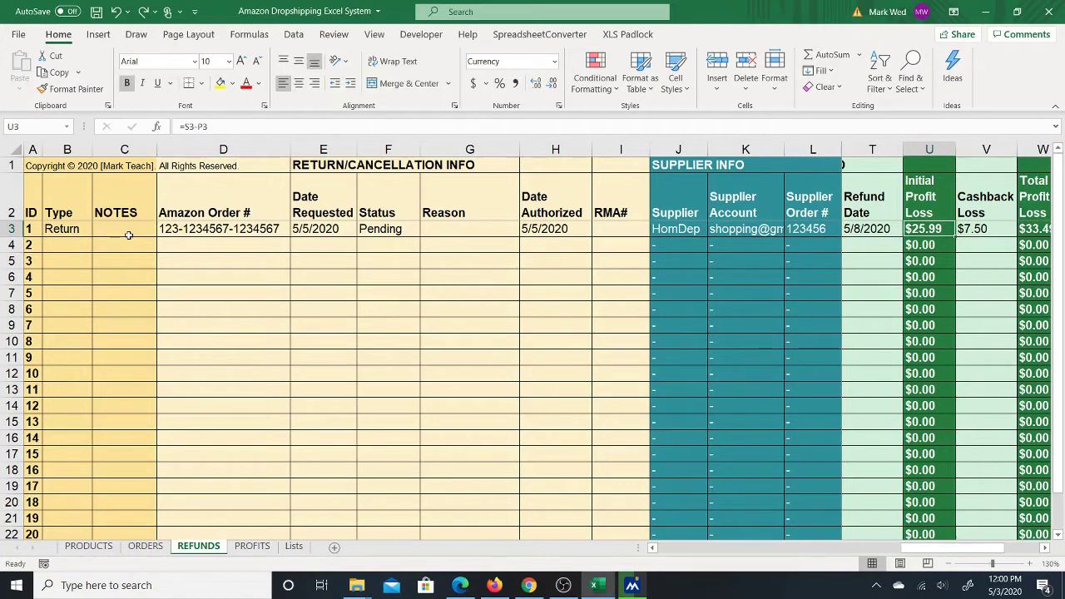
{"action": "key", "text": "Tab"}
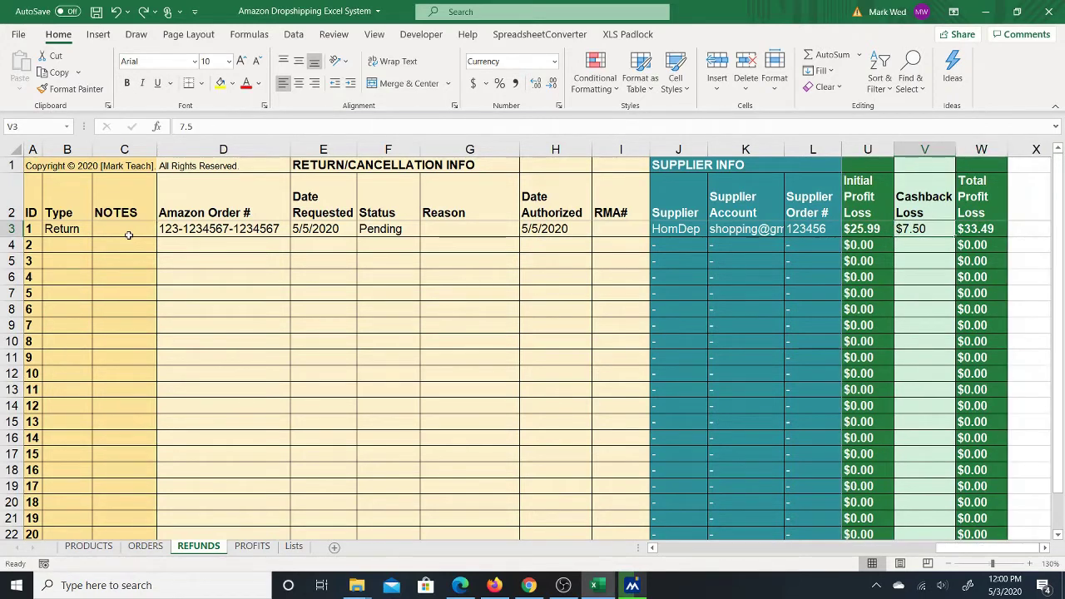
{"action": "key", "text": "Tab"}
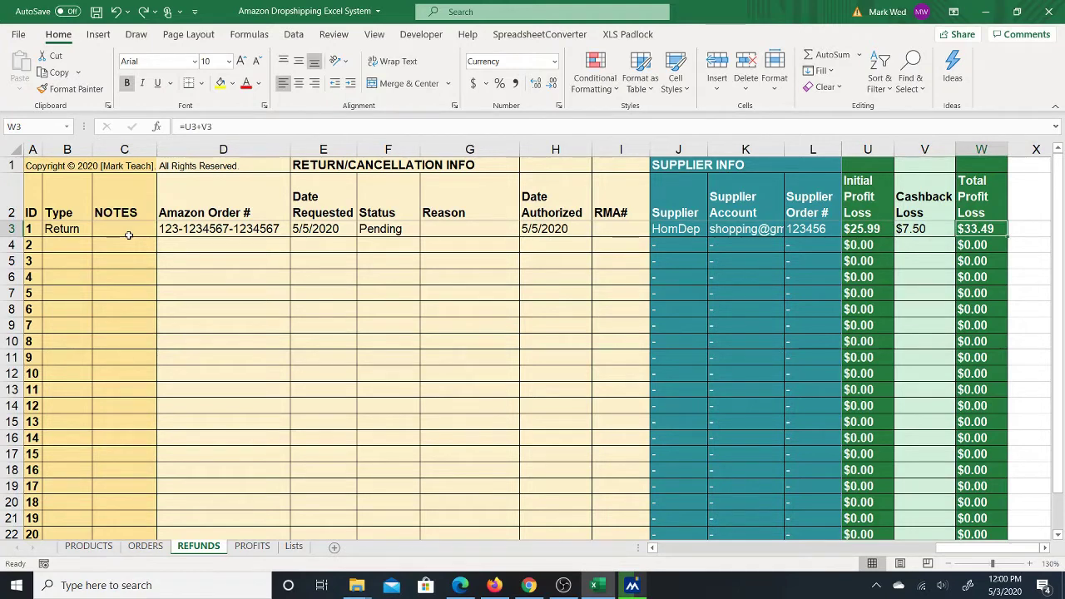
Step: Go back across the first refund's row from its total profit loss to its Type cell
{"action": "key", "text": "Left"}
{"action": "key", "text": "Left"}
{"action": "key", "text": "Left"}
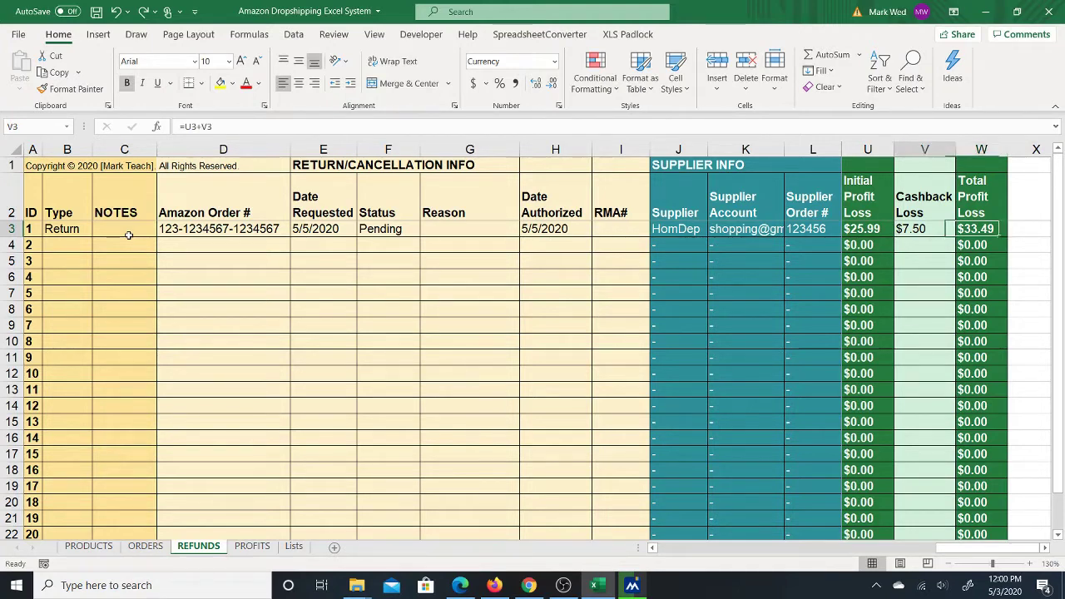
{"action": "key", "text": "Left"}
{"action": "key", "text": "Left"}
{"action": "key", "text": "Left"}
{"action": "key", "text": "Left"}
{"action": "key", "text": "Left"}
{"action": "key", "text": "Left"}
{"action": "key", "text": "Left"}
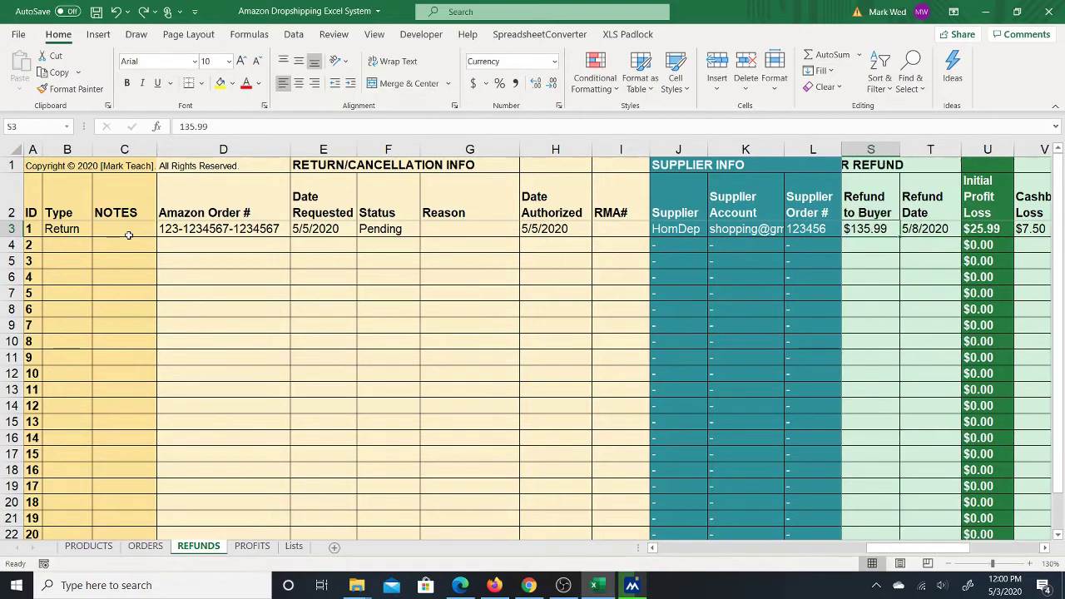
{"action": "key", "text": "Left"}
{"action": "key", "text": "Left"}
{"action": "key", "text": "Left"}
{"action": "key", "text": "Left"}
{"action": "key", "text": "Left"}
{"action": "key", "text": "Left"}
{"action": "key", "text": "Left"}
{"action": "key", "text": "Left"}
{"action": "key", "text": "Left"}
{"action": "key", "text": "Left"}
{"action": "key", "text": "Left"}
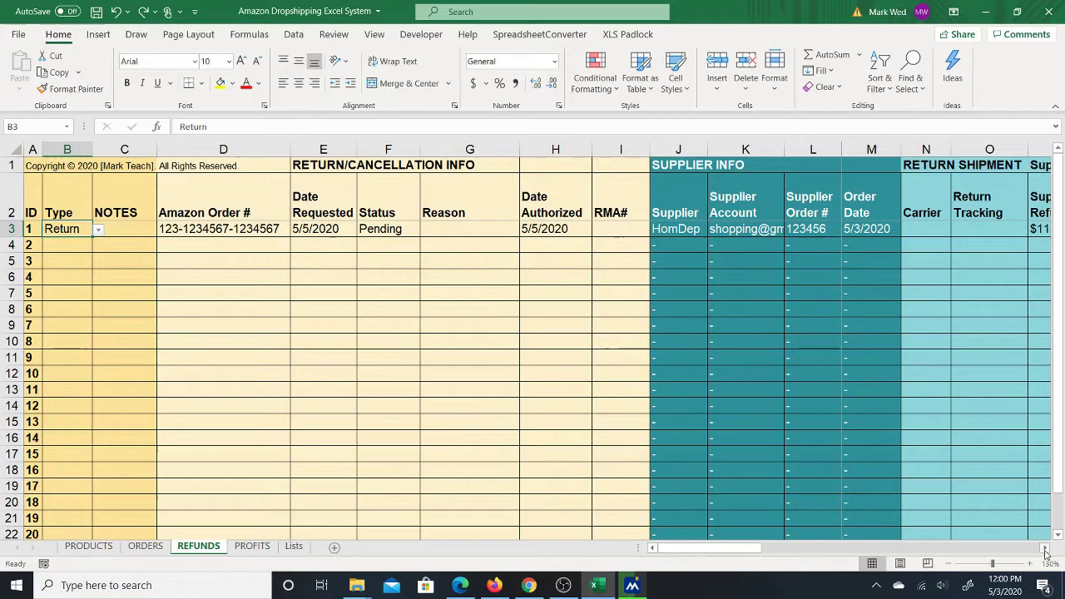
Step: Look over the REFUNDS sheet's columns from the return shipment section through to the profit loss section
{"action": "left_click", "coordinate": [1046, 553]}
{"action": "left_click", "coordinate": [1046, 554]}
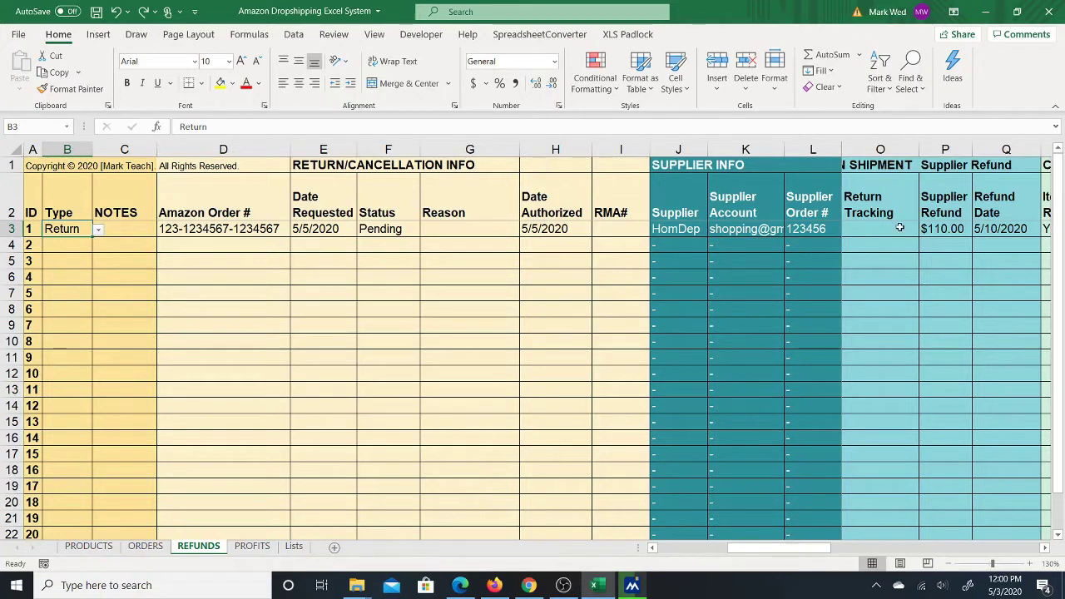
{"action": "left_click_drag", "start_coordinate": [760, 549], "coordinate": [760, 550]}
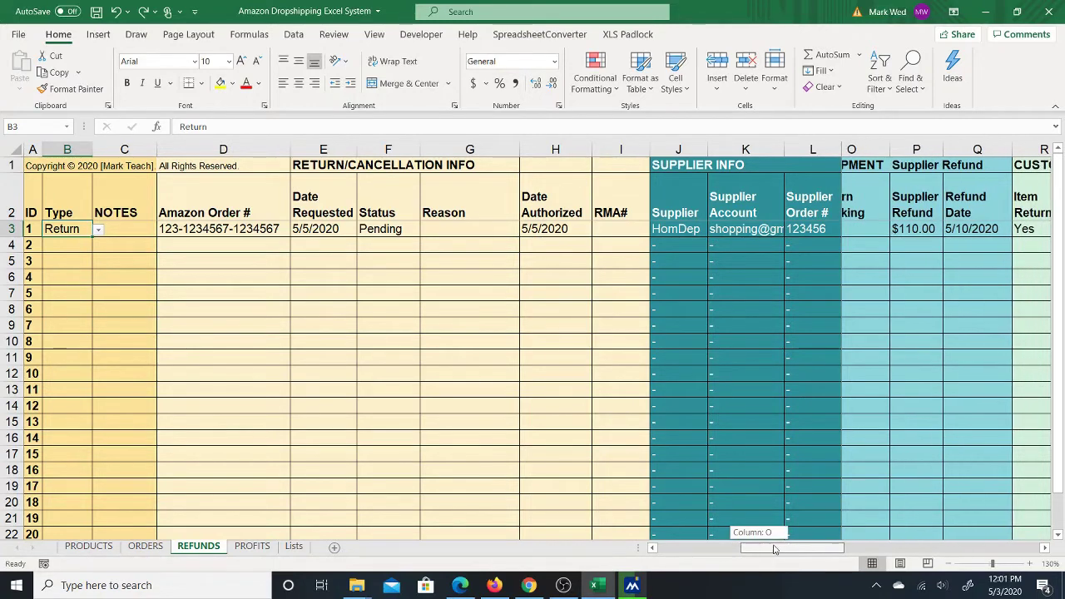
{"action": "left_click_drag", "start_coordinate": [774, 550], "coordinate": [945, 547]}
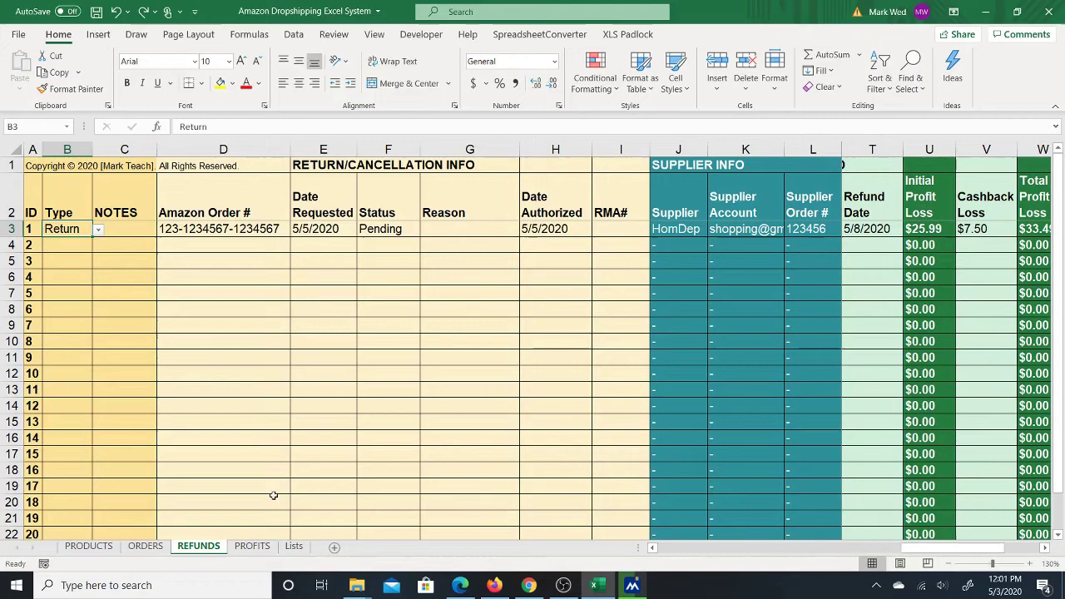
Step: Open the PROFITS sheet and review the first day's sold date, sales, fees, payments and COGS
{"action": "left_click", "coordinate": [252, 547]}
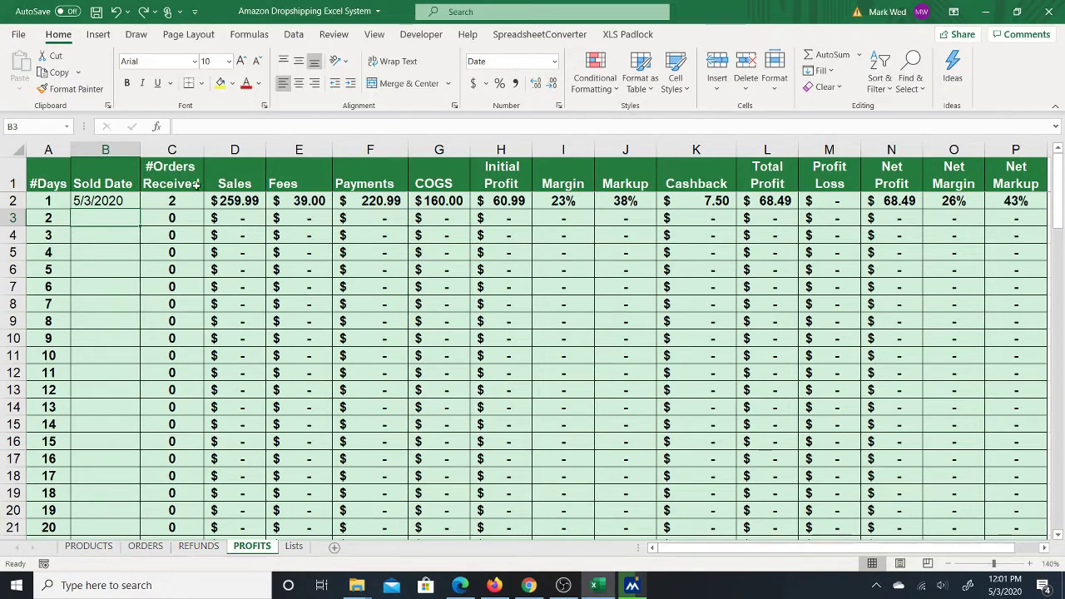
{"action": "left_click", "coordinate": [136, 200]}
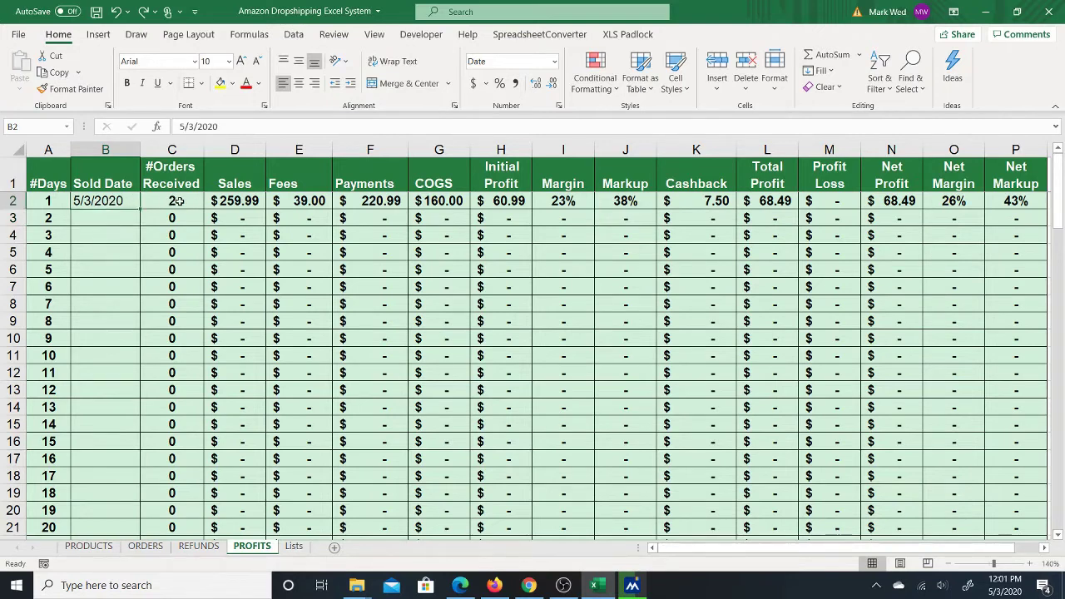
{"action": "left_click", "coordinate": [258, 201]}
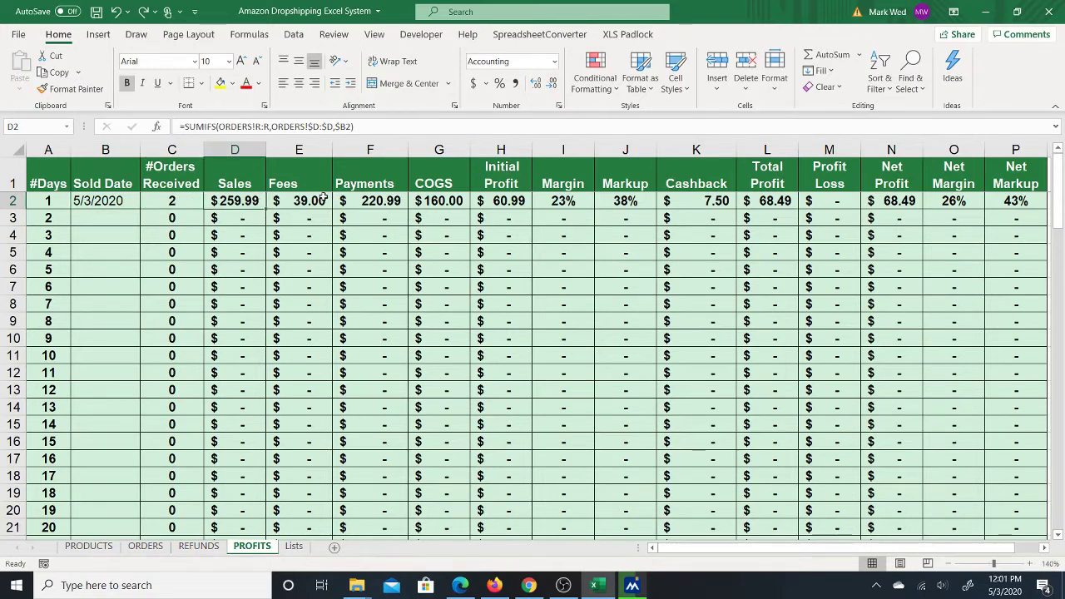
{"action": "left_click", "coordinate": [318, 200]}
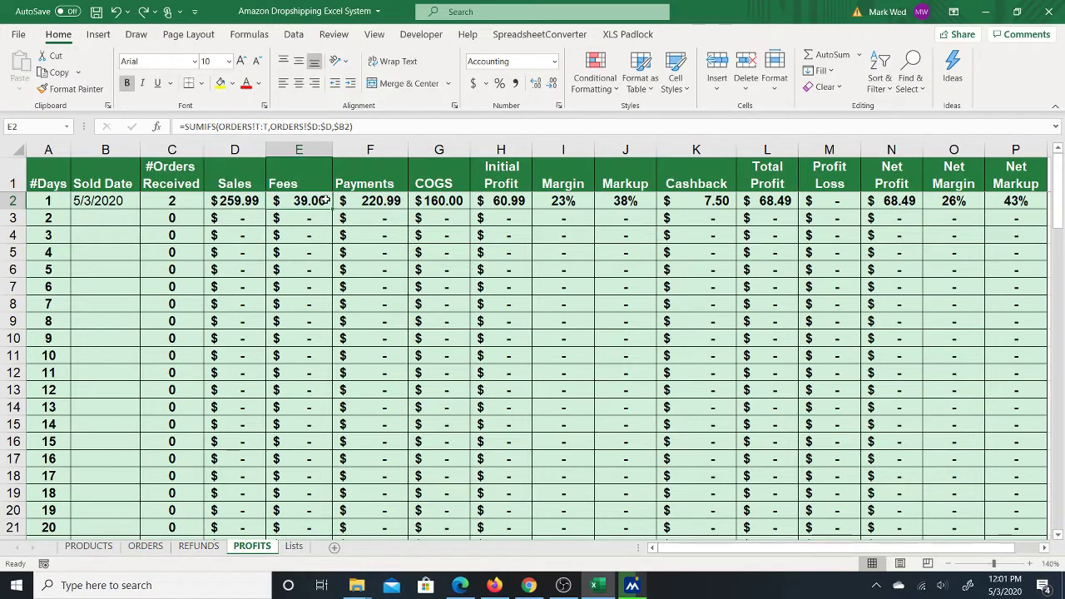
{"action": "left_click", "coordinate": [368, 200]}
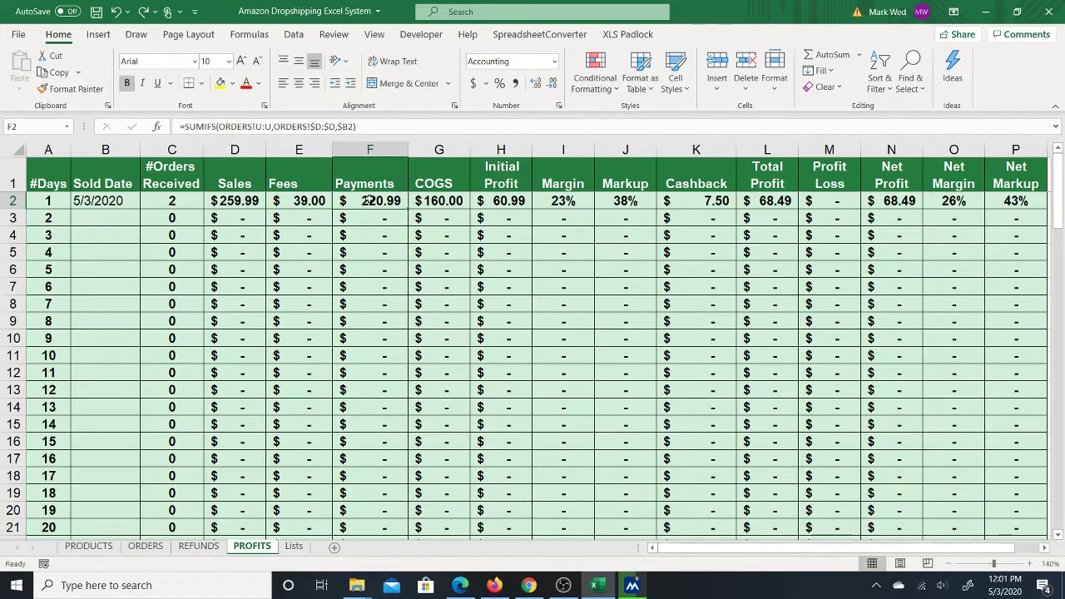
{"action": "left_click", "coordinate": [418, 201]}
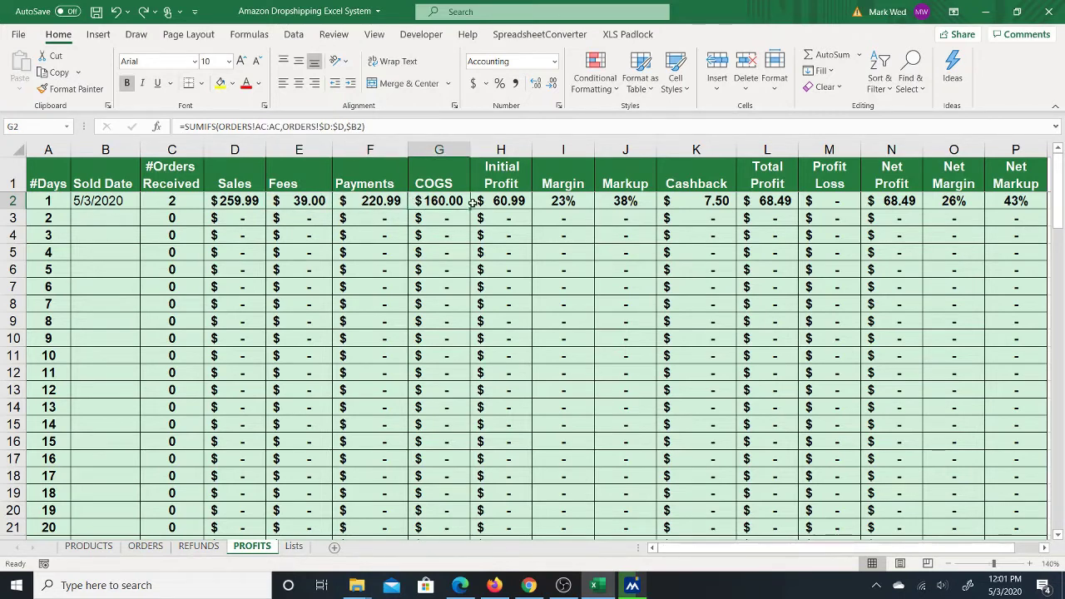
Step: Examine the first day's initial profit, margin, markup and cashback on the PROFITS sheet
{"action": "left_click", "coordinate": [502, 202]}
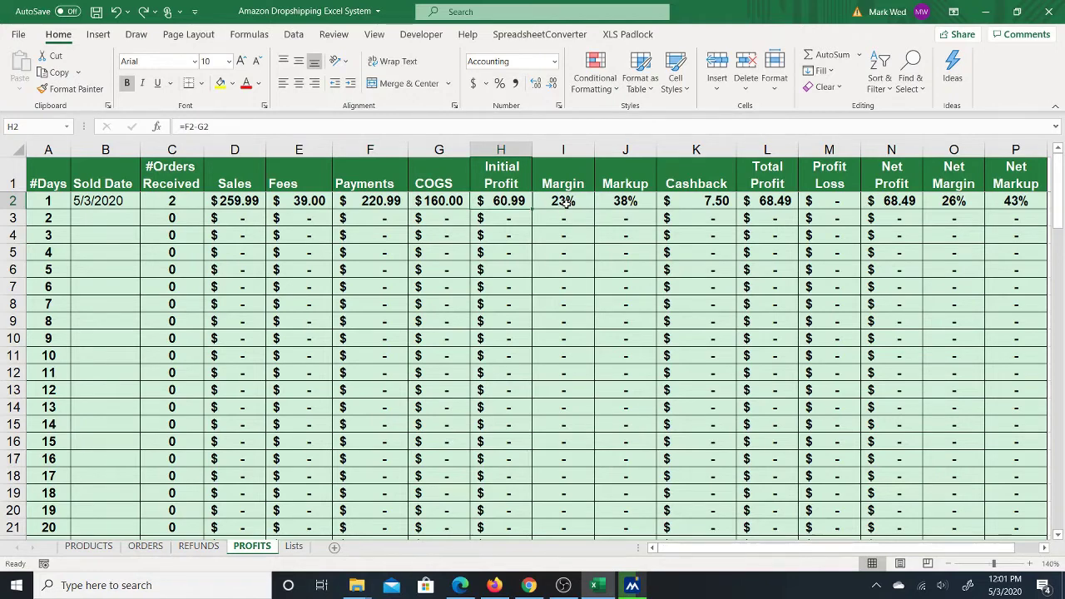
{"action": "left_click_drag", "start_coordinate": [563, 202], "coordinate": [626, 203]}
{"action": "left_click_drag", "start_coordinate": [529, 201], "coordinate": [626, 203]}
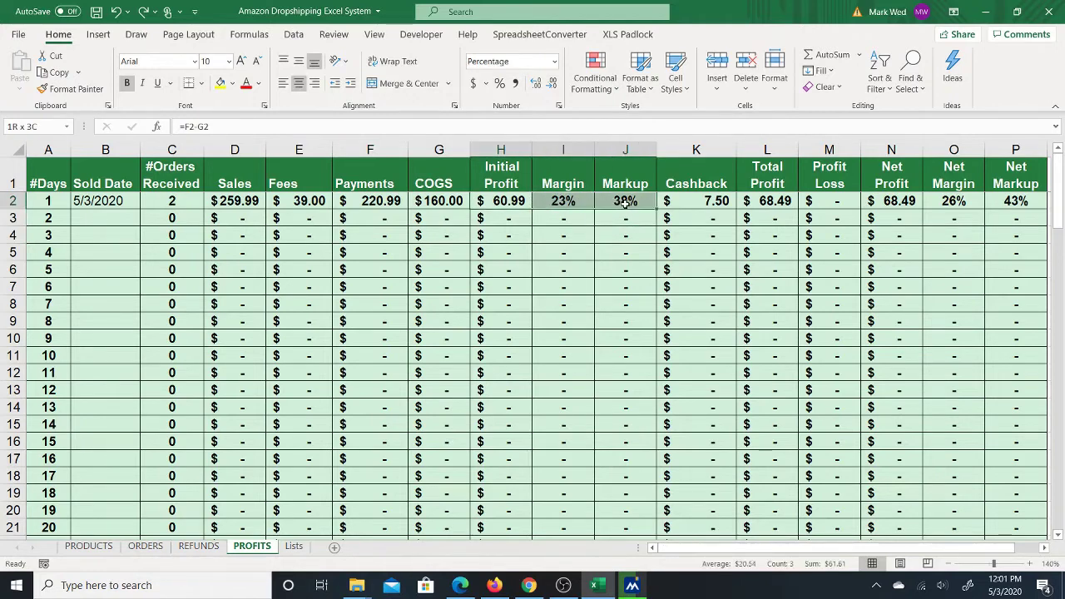
{"action": "left_click", "coordinate": [690, 201]}
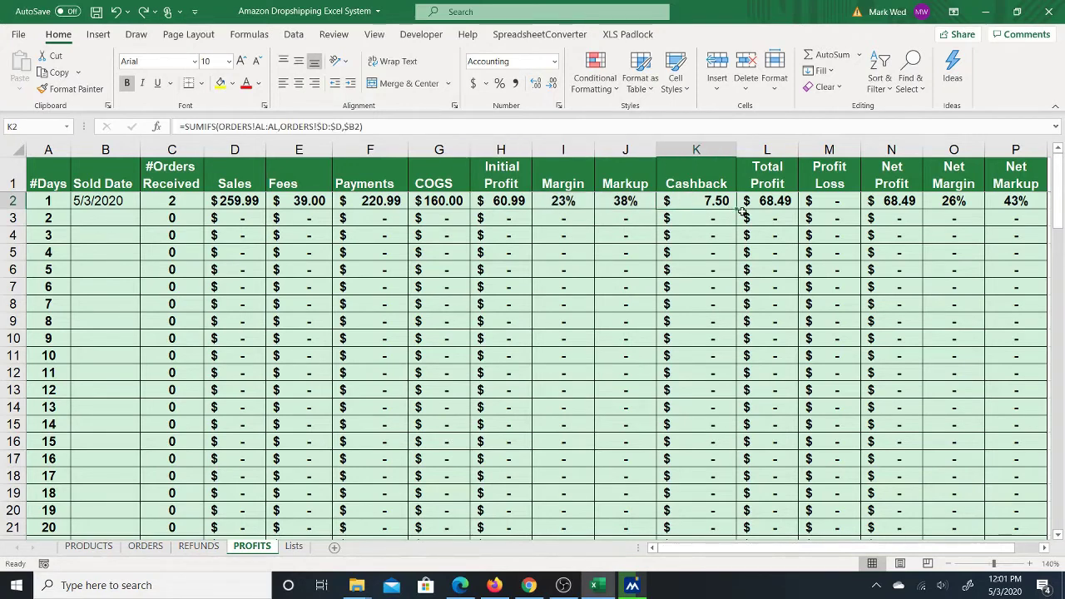
Step: Examine the first day's total profit, profit loss, net profit, net margin and net markup on the PROFITS sheet
{"action": "left_click", "coordinate": [785, 198]}
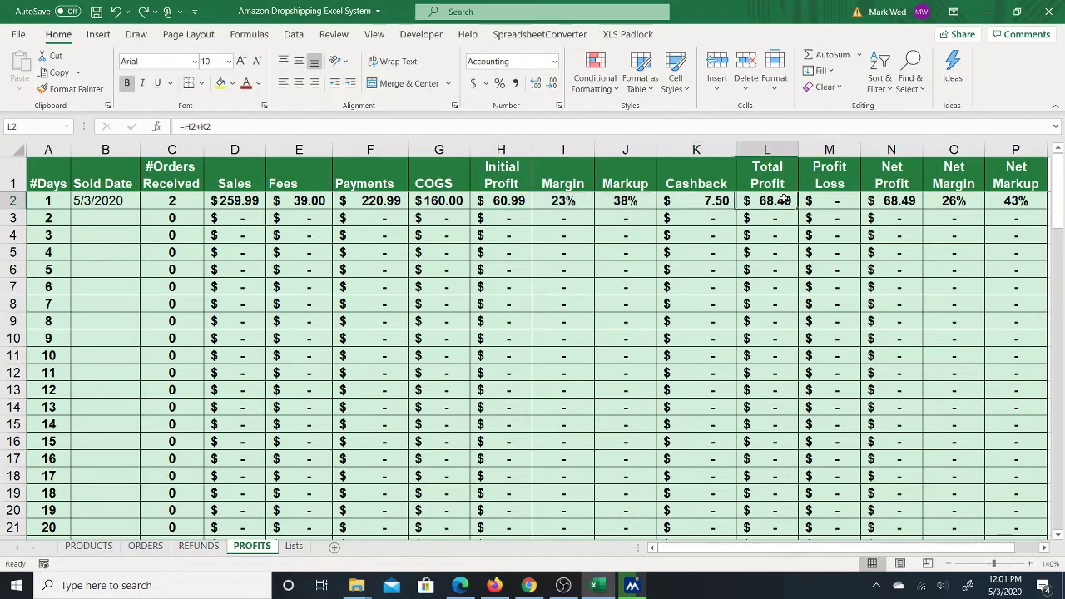
{"action": "left_click", "coordinate": [842, 198]}
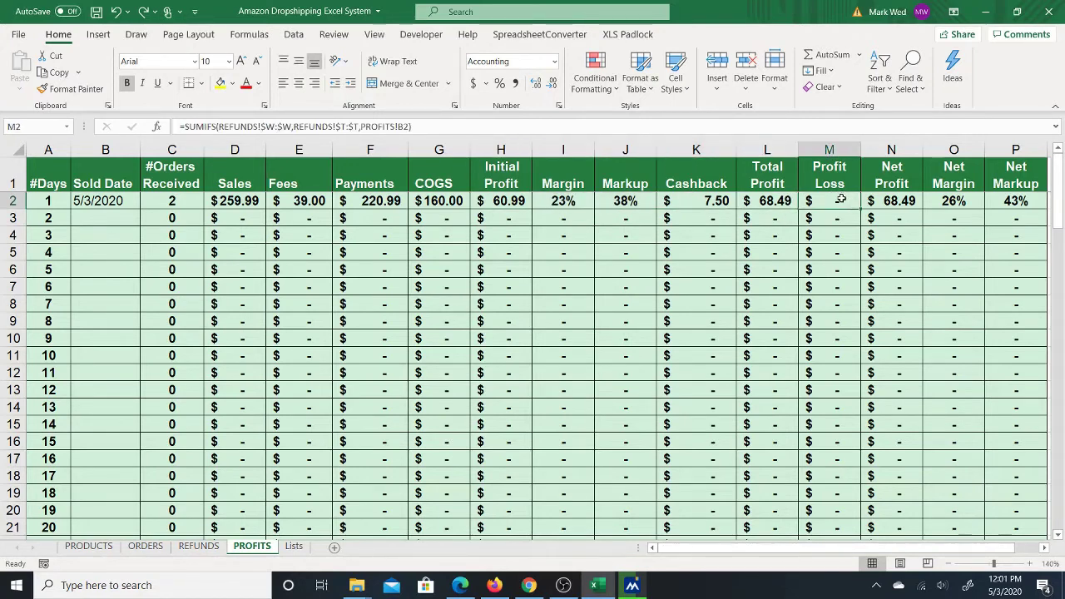
{"action": "left_click", "coordinate": [896, 197]}
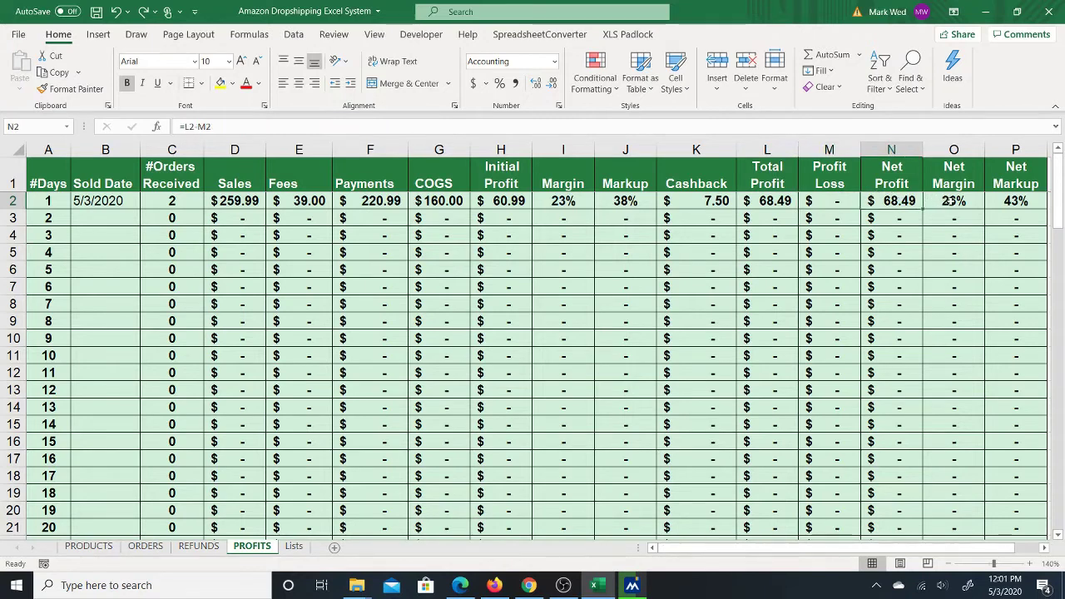
{"action": "left_click_drag", "start_coordinate": [949, 200], "coordinate": [1005, 202]}
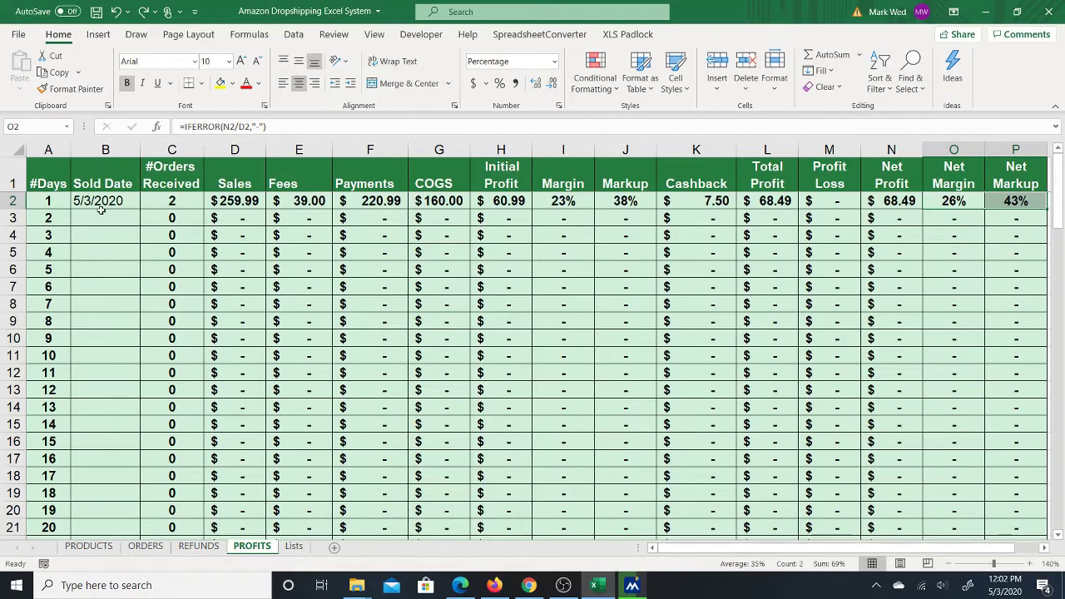
Step: Open the Lists sheet and review the empty cells for extra options below the Return Status and Refund Types entries
{"action": "left_click", "coordinate": [294, 550]}
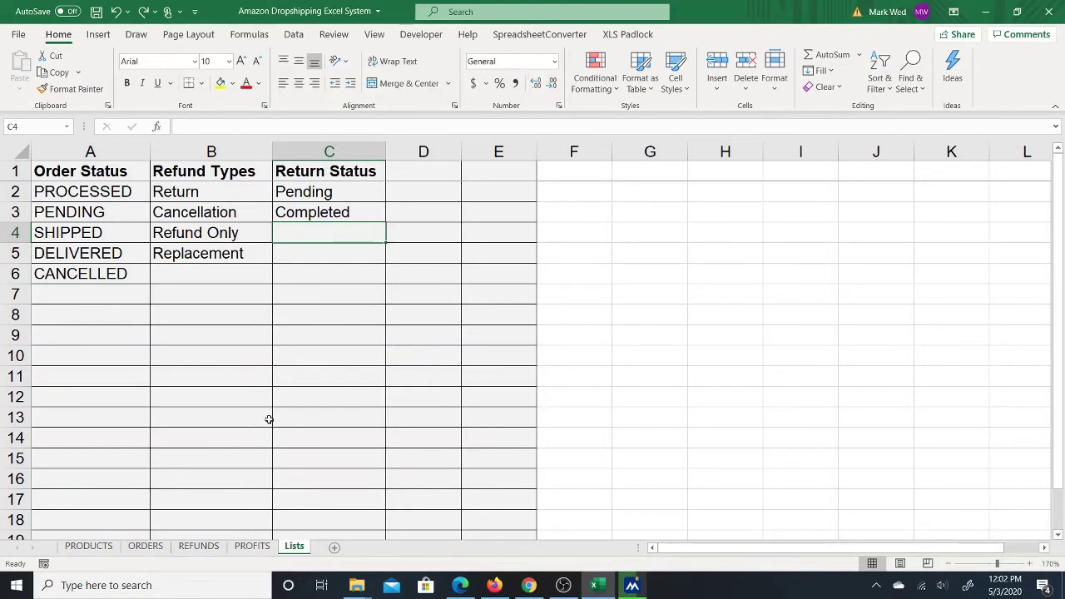
{"action": "left_click", "coordinate": [328, 247]}
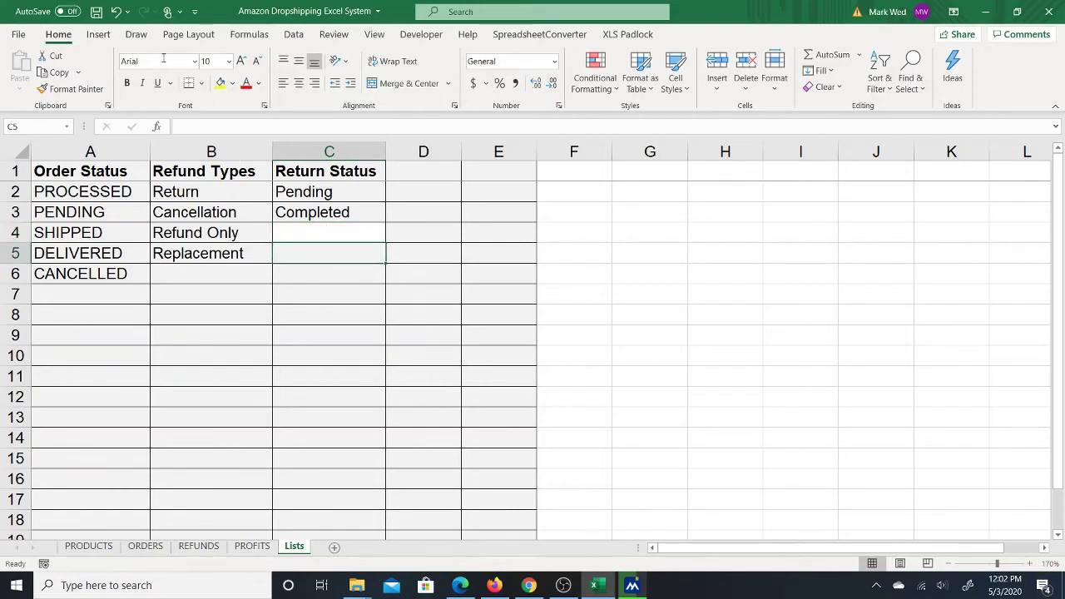
{"action": "left_click", "coordinate": [328, 230]}
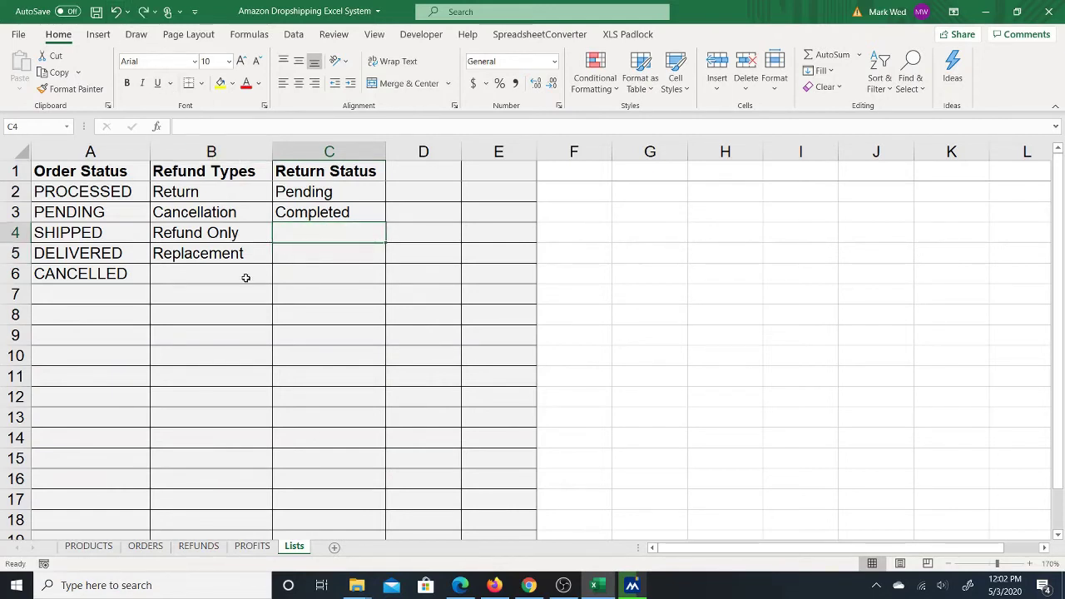
{"action": "left_click_drag", "start_coordinate": [326, 236], "coordinate": [327, 458]}
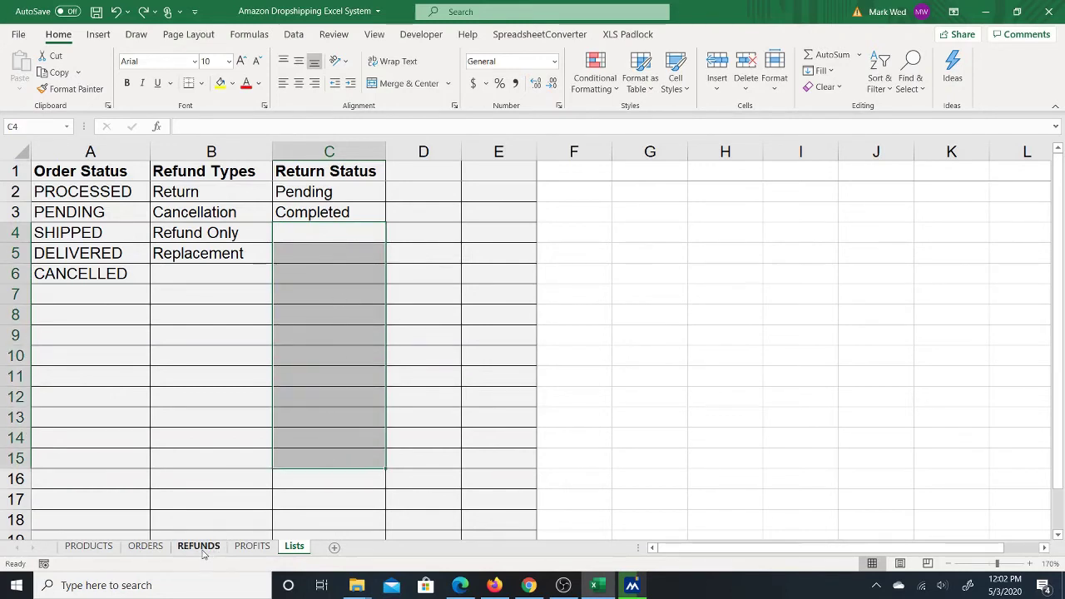
{"action": "left_click", "coordinate": [200, 273]}
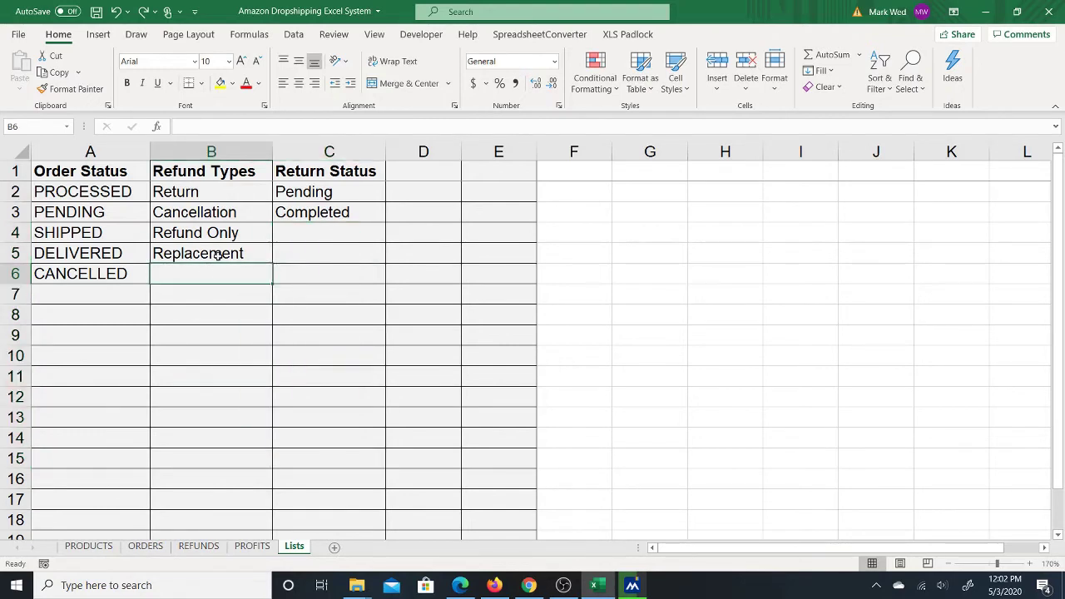
{"action": "left_click", "coordinate": [219, 253]}
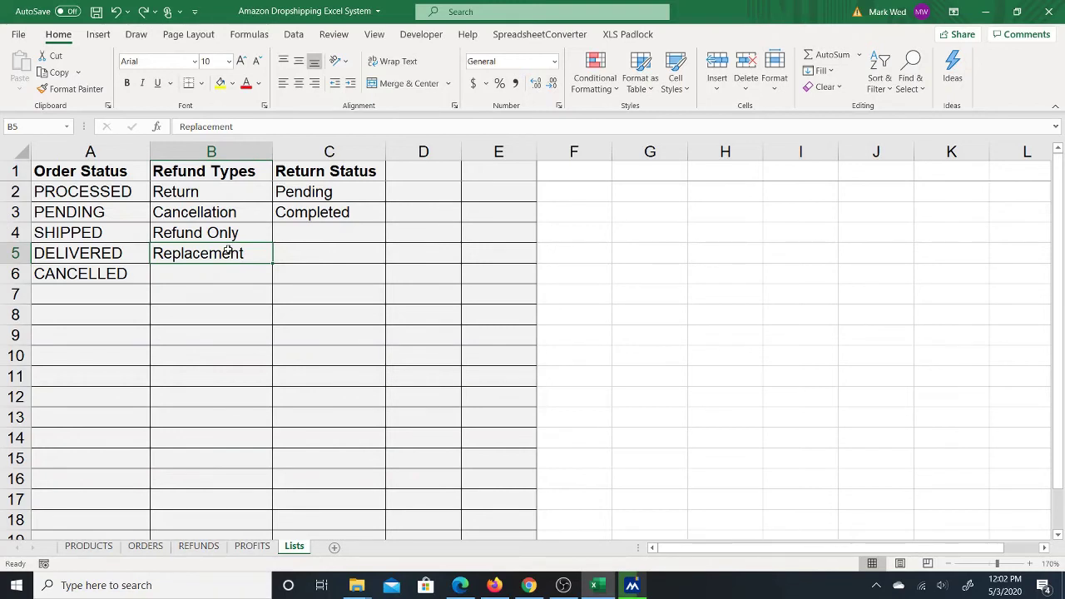
{"action": "left_click", "coordinate": [221, 275]}
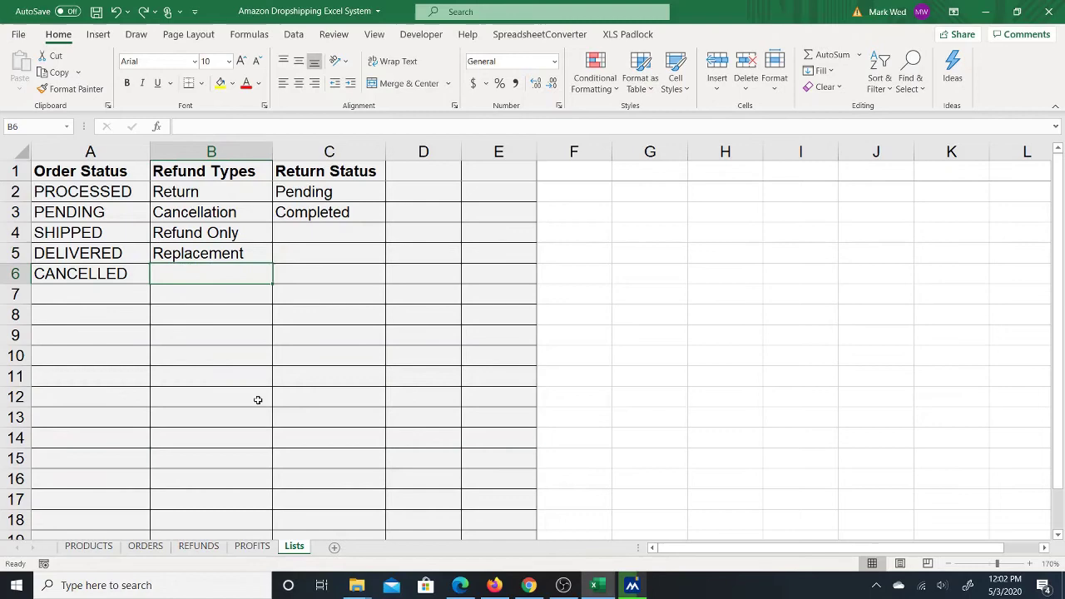
Step: Return to the PRODUCTS sheet and select the empty ASIN cell of the product with ID 2
{"action": "left_click", "coordinate": [88, 546]}
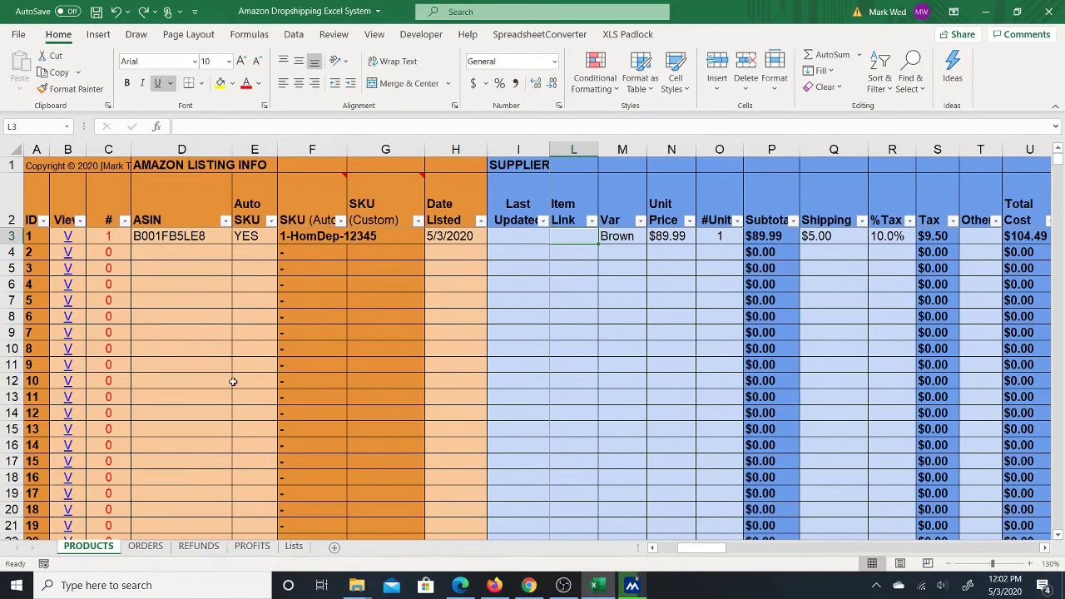
{"action": "left_click", "coordinate": [180, 251]}
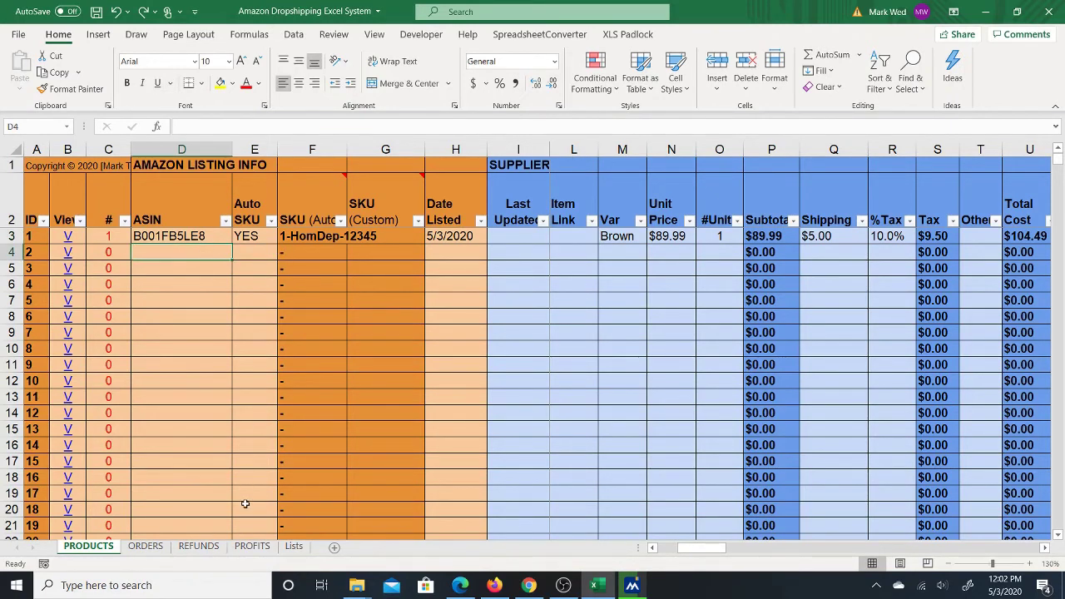